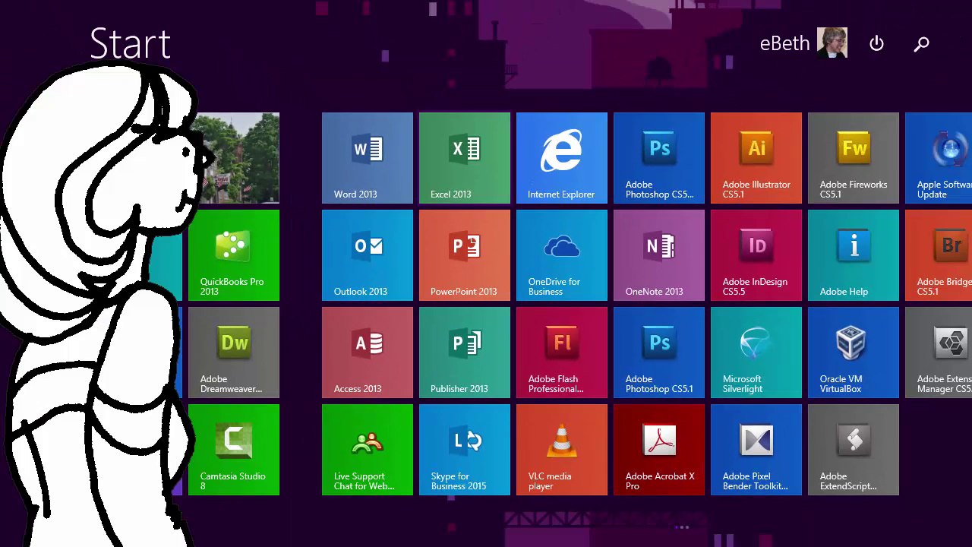
Start Excel 2013 and create a blank workbook.
left_click(464, 158)
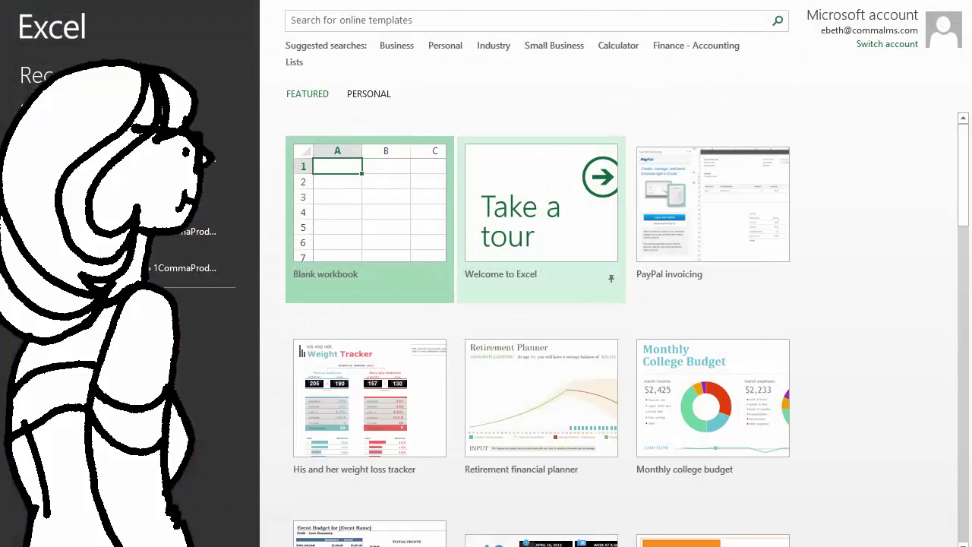
left_click(369, 213)
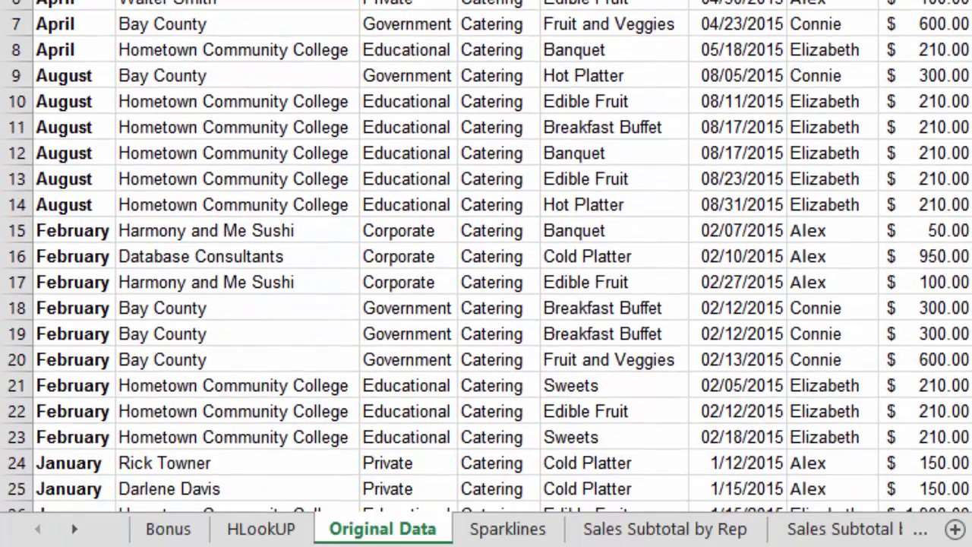
Look at the chart on the Bonus sheet and return to the Original Data sheet.
left_click(169, 528)
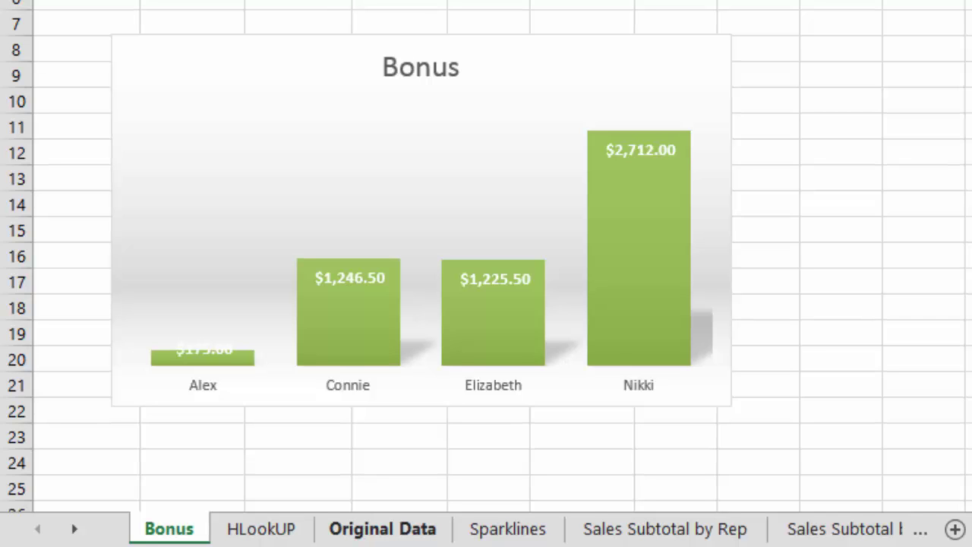
left_click(382, 529)
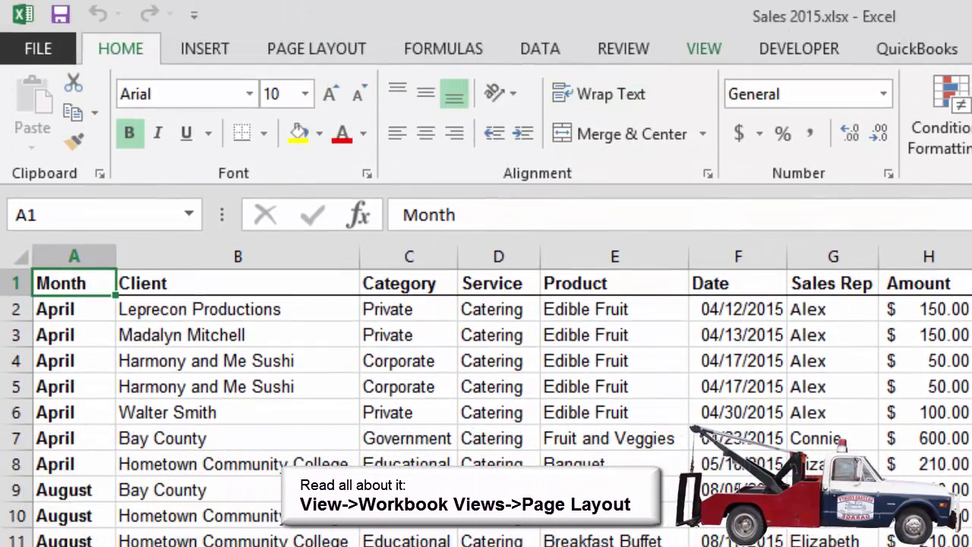
Examine the Original Data sheet in Page Layout view and switch back to Normal view.
left_click(704, 49)
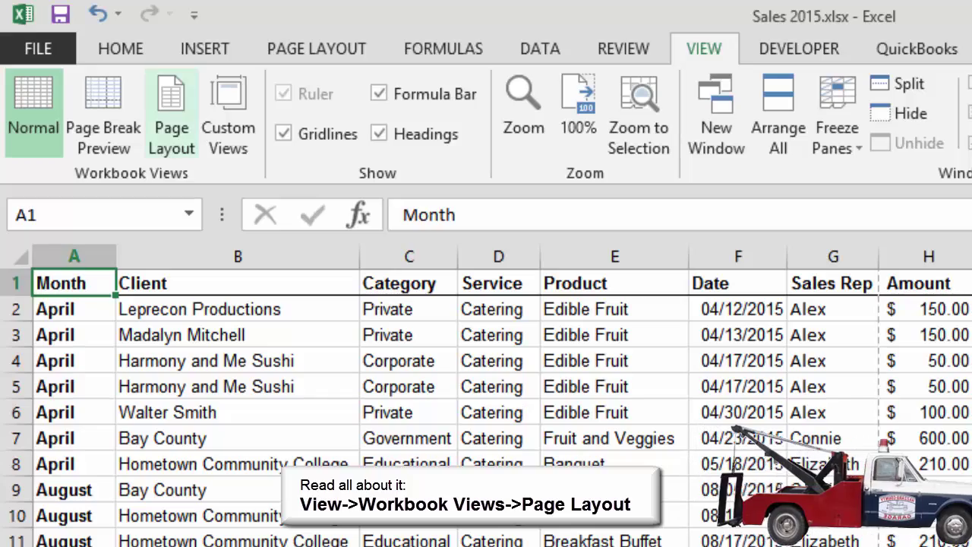
left_click(171, 114)
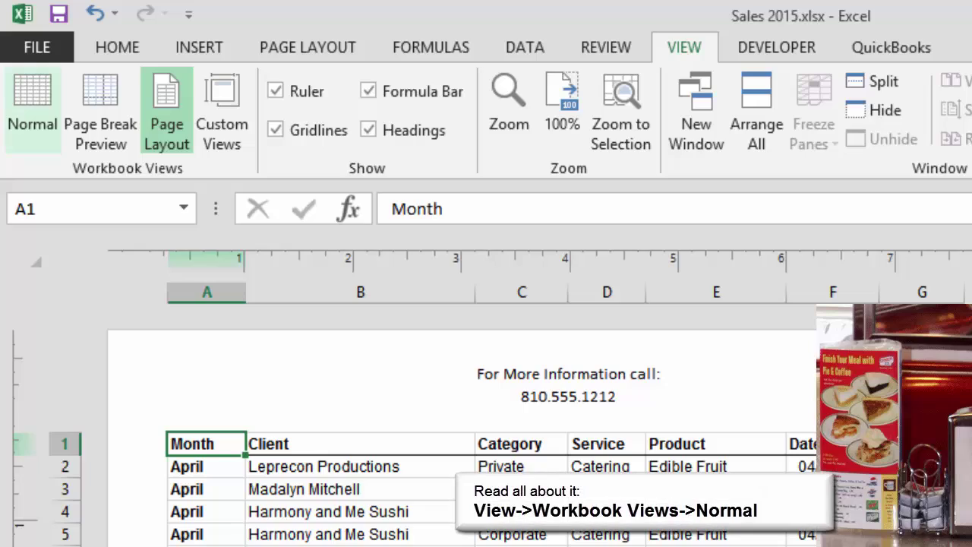
left_click(32, 106)
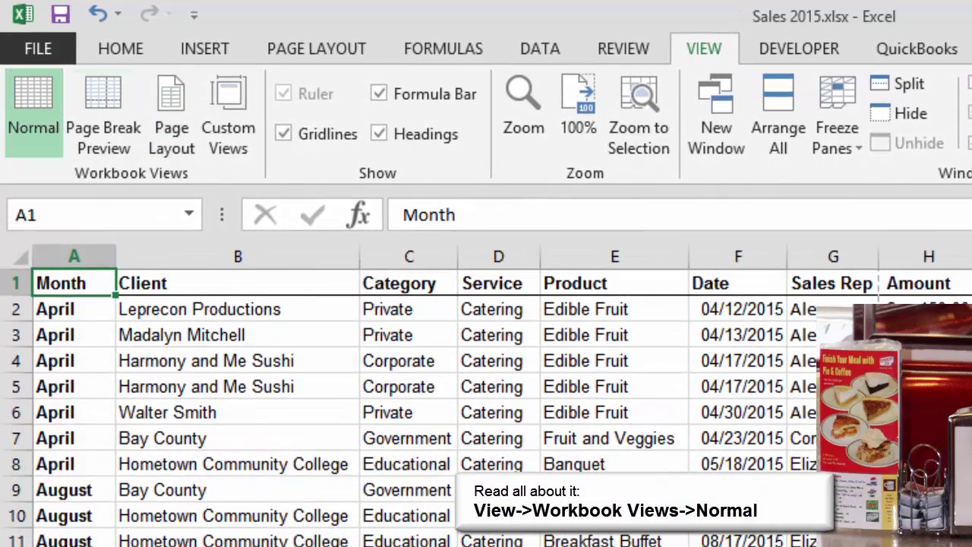
Set the Original Data sheet's page orientation to Landscape and its margins to Narrow.
left_click(316, 48)
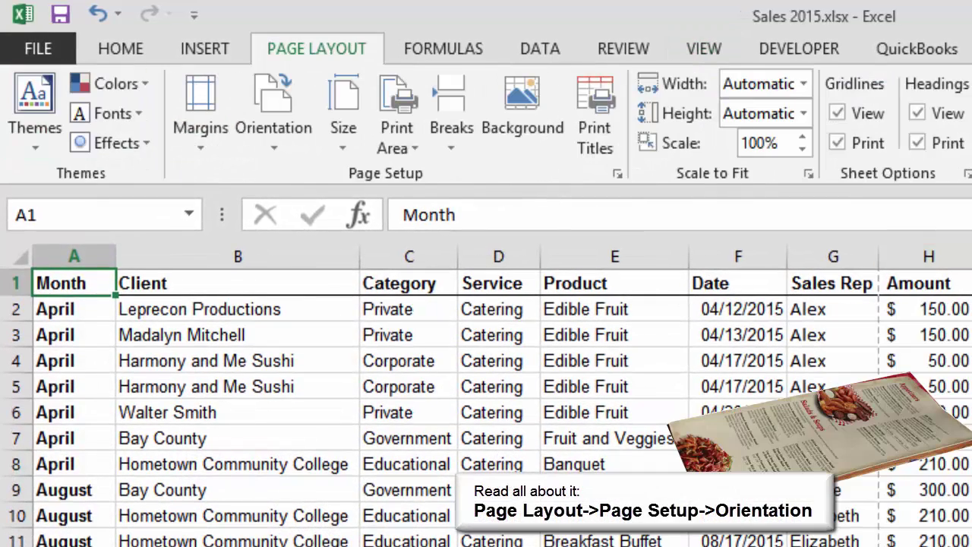
left_click(273, 114)
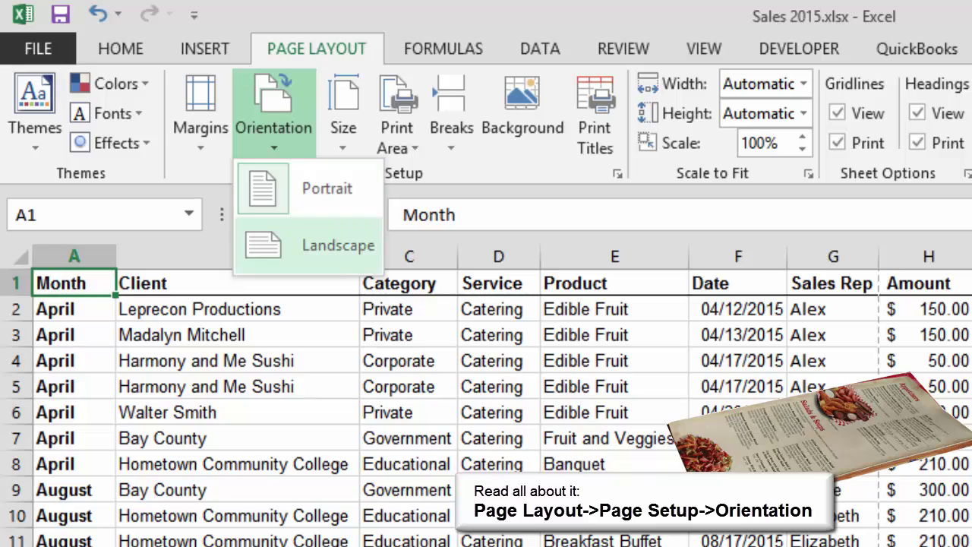
left_click(338, 245)
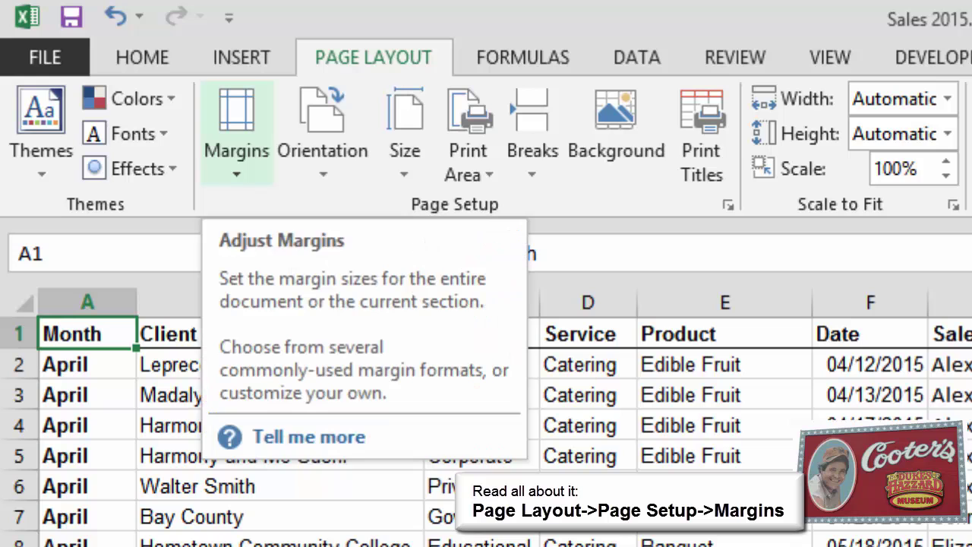
left_click(237, 133)
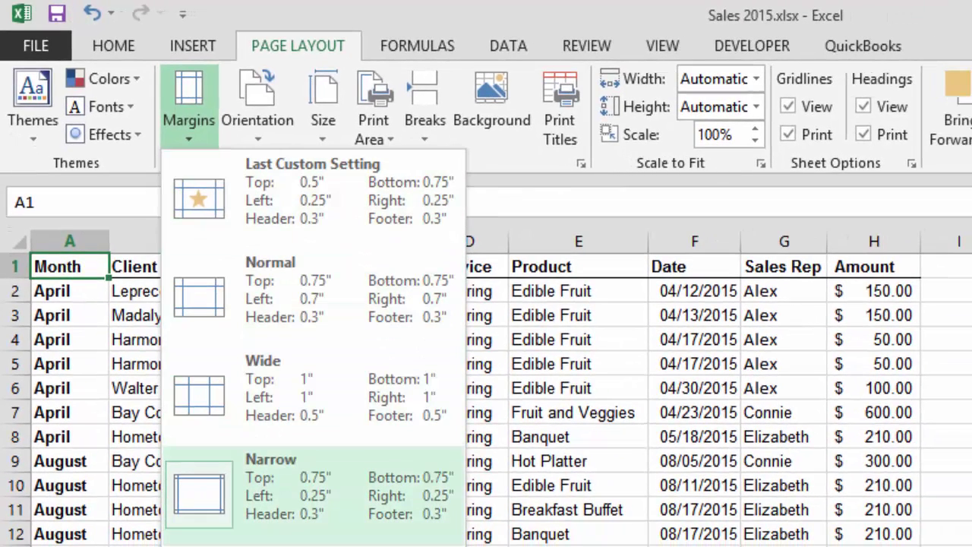
left_click(313, 496)
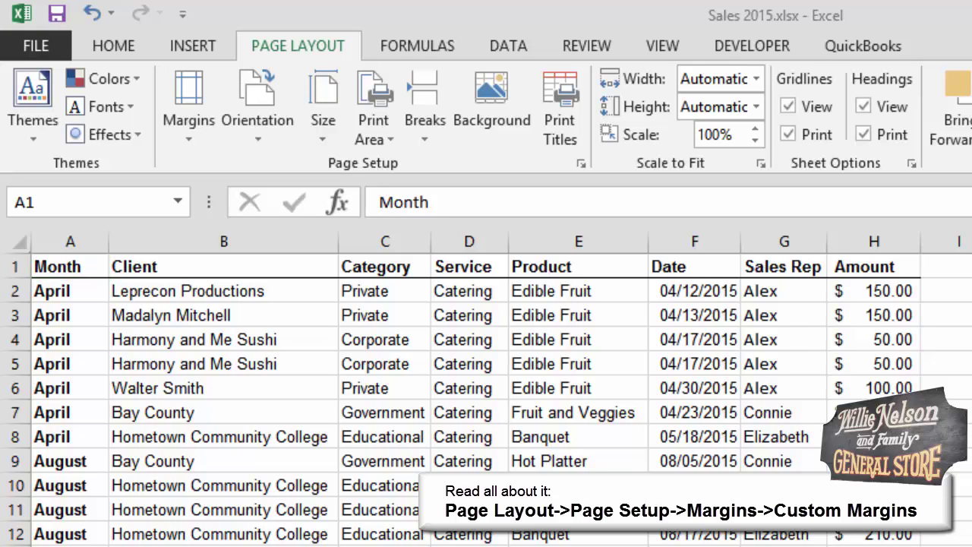
Review the custom margin settings and the available paper sizes without changing either.
left_click(188, 107)
left_click(188, 107)
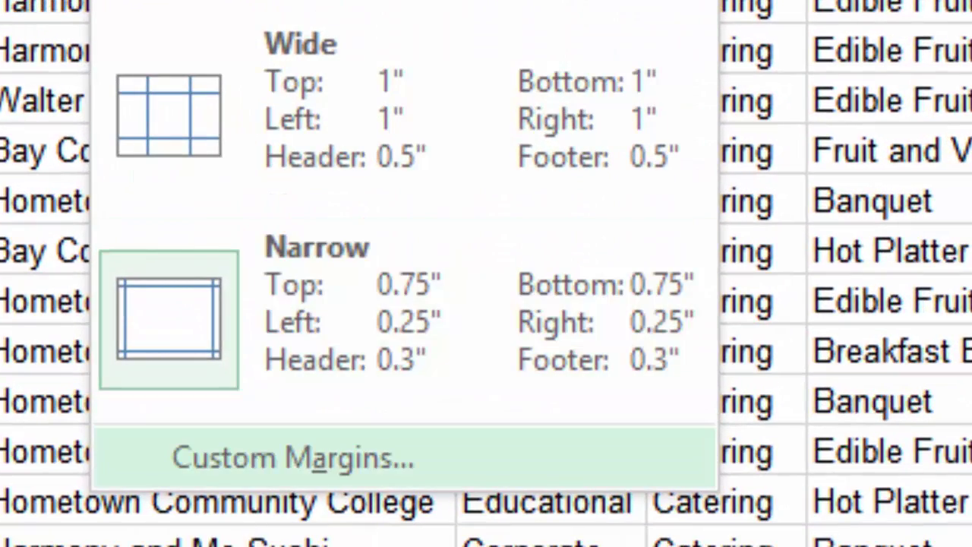
left_click(293, 456)
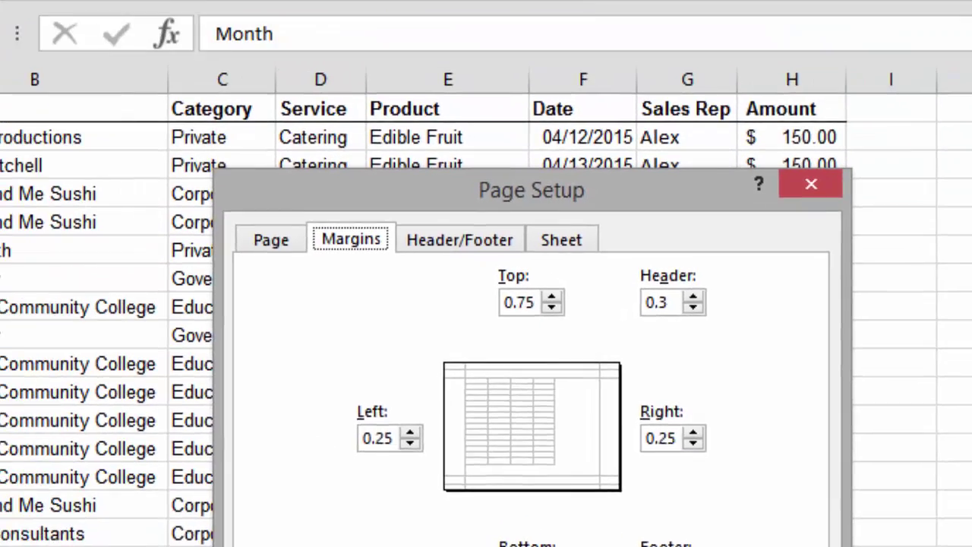
key("Escape")
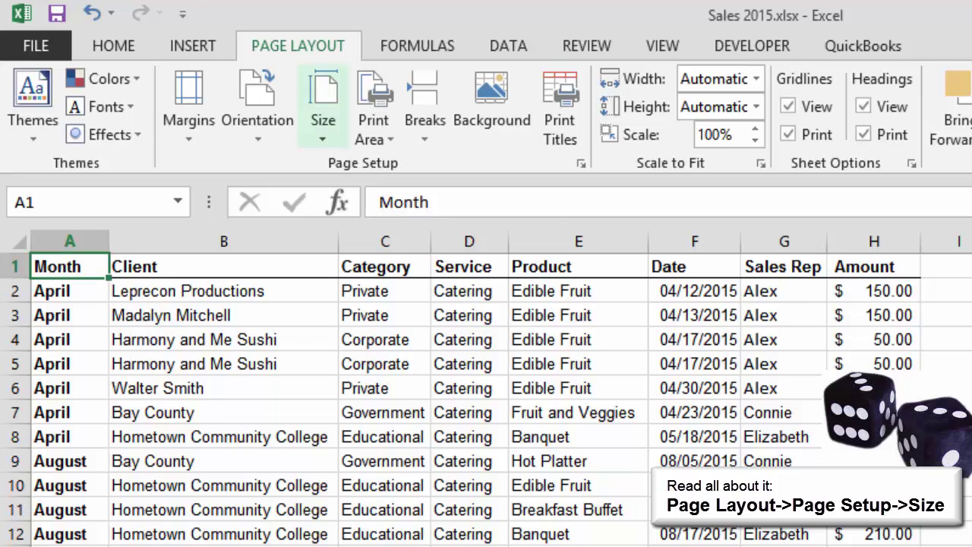
left_click(323, 106)
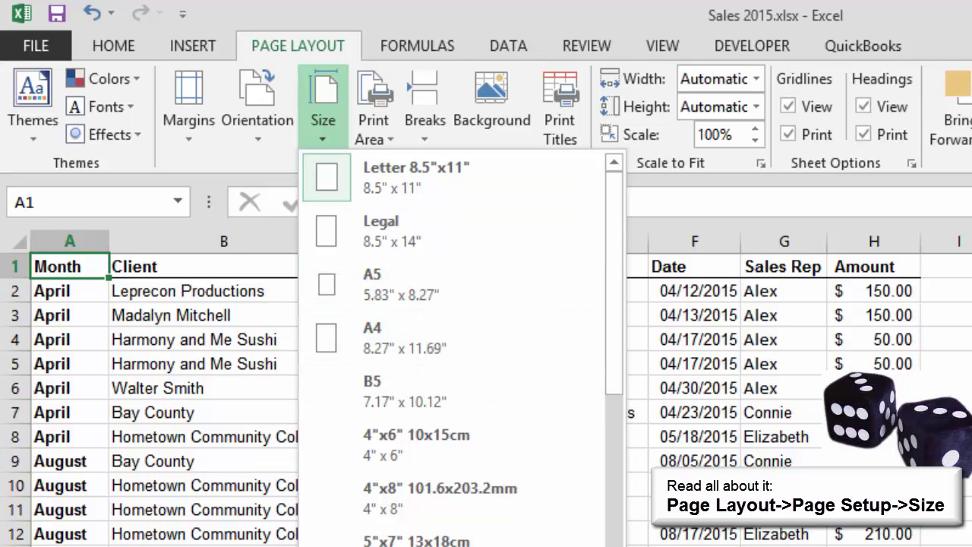
left_click(323, 113)
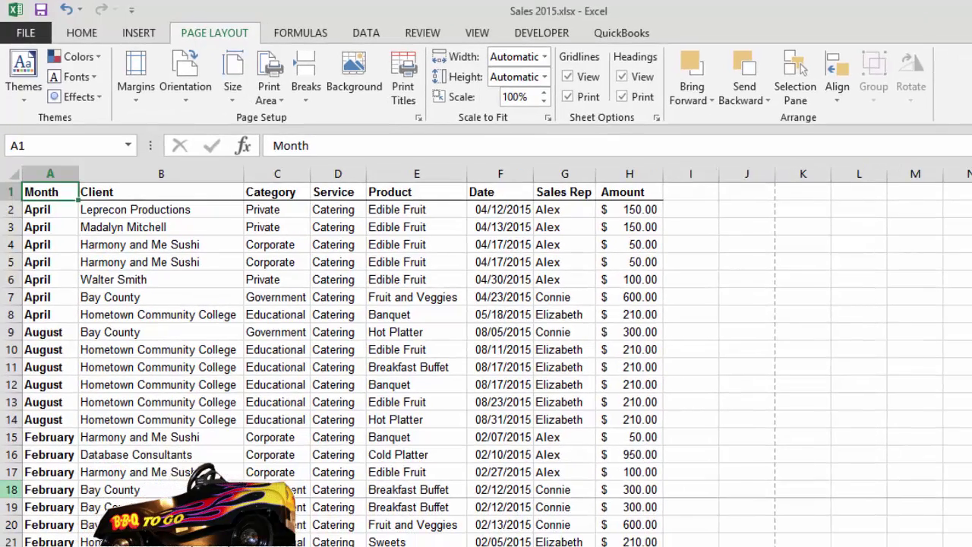
Insert a manual page break above row 18 of the Original Data sheet.
left_click(12, 490)
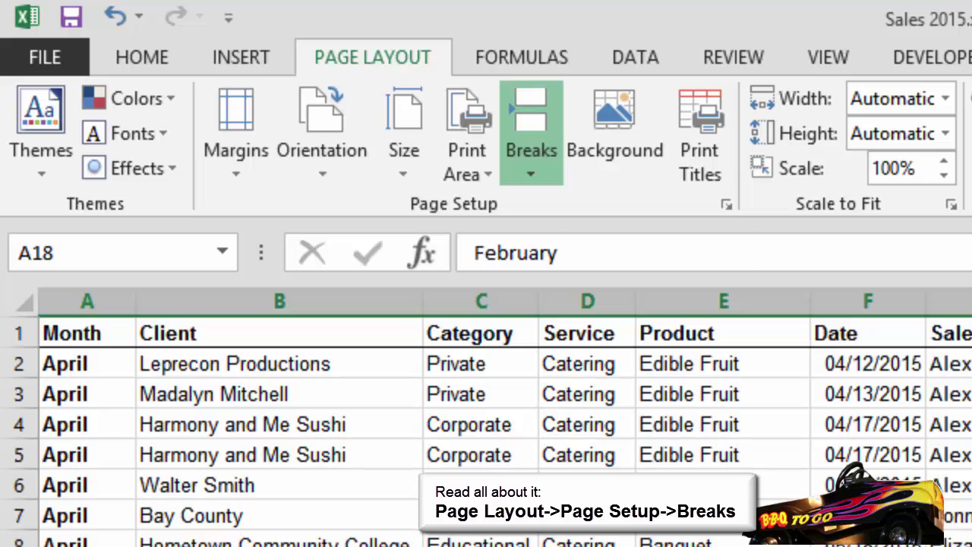
left_click(531, 141)
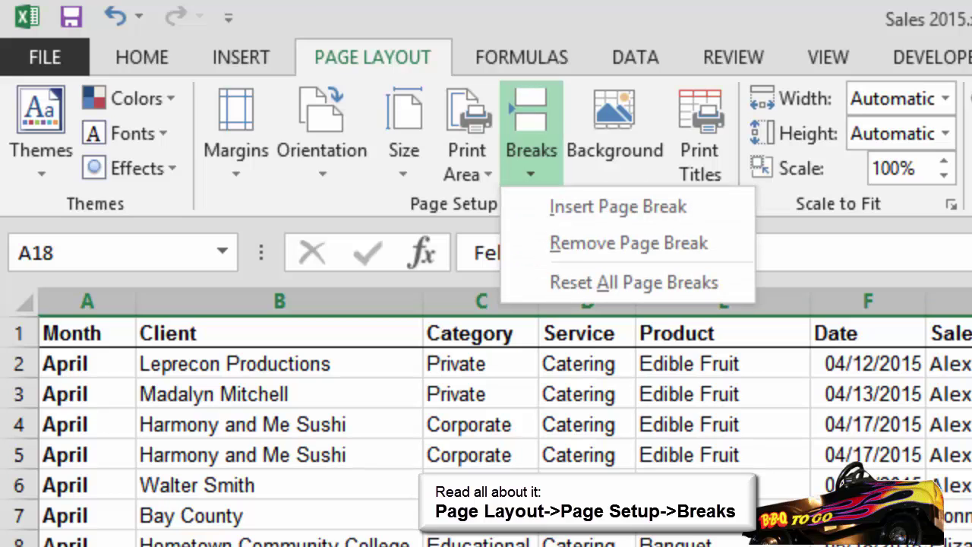
left_click(618, 207)
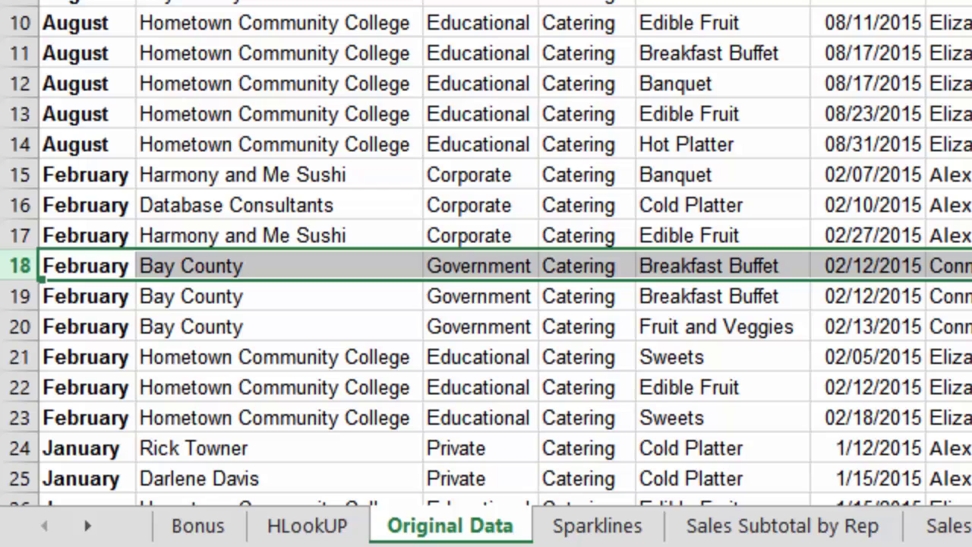
Return to cell A1 and reset all page breaks on the sheet.
key("ctrl+Home")
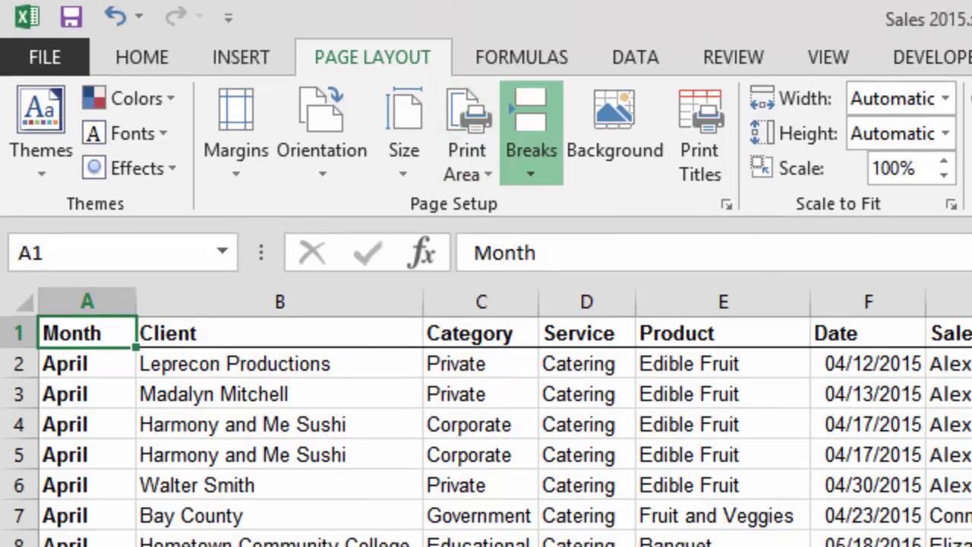
left_click(531, 144)
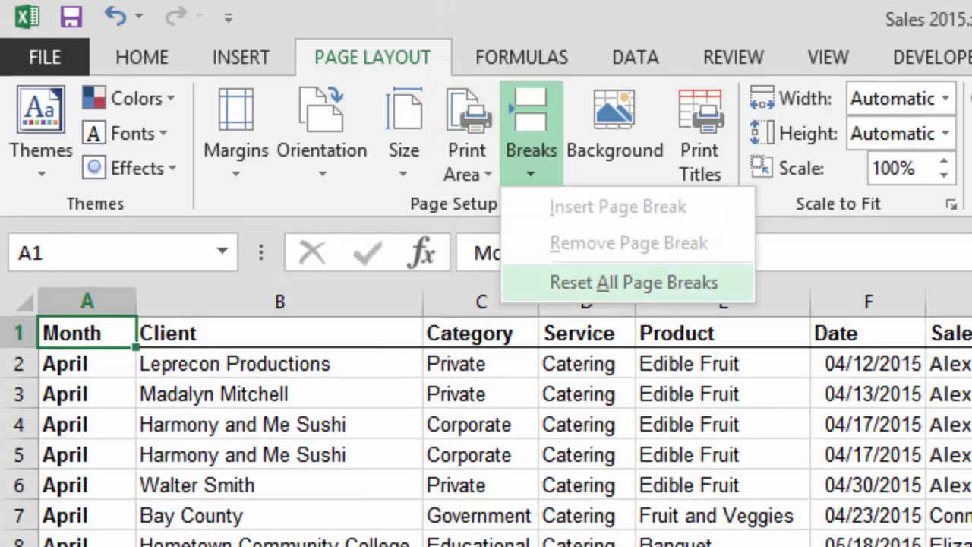
left_click(633, 282)
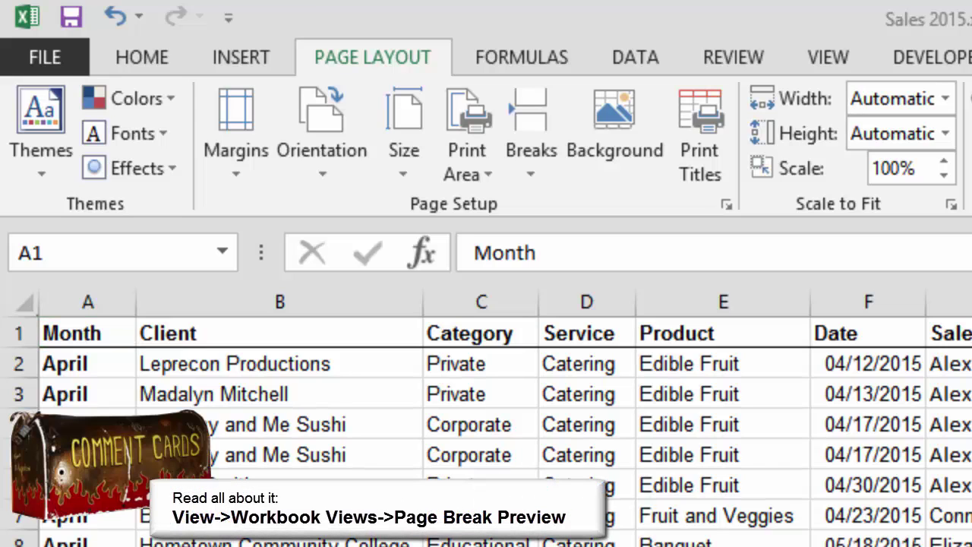
In Page Break Preview, move the horizontal page break from below row 33 to below row 34, and return to Normal view.
left_click(827, 58)
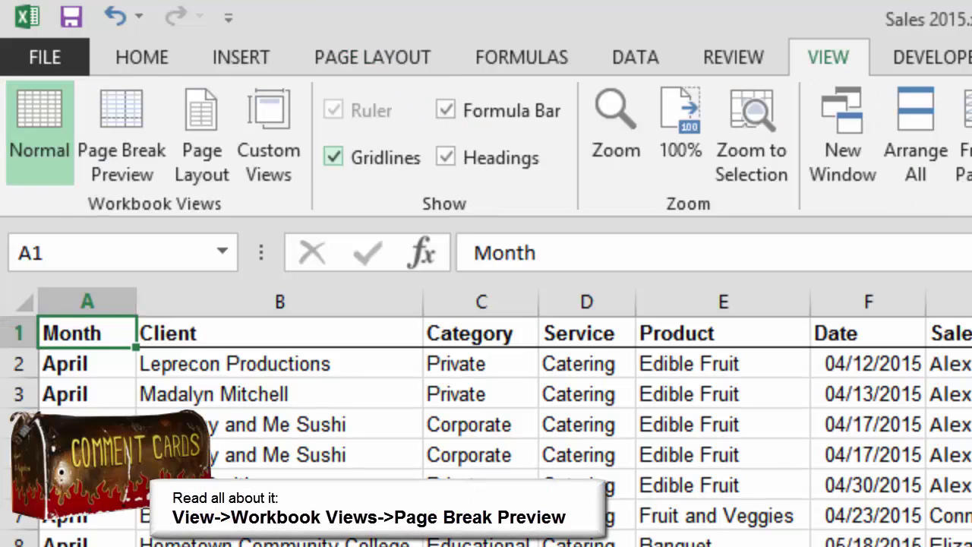
left_click(121, 134)
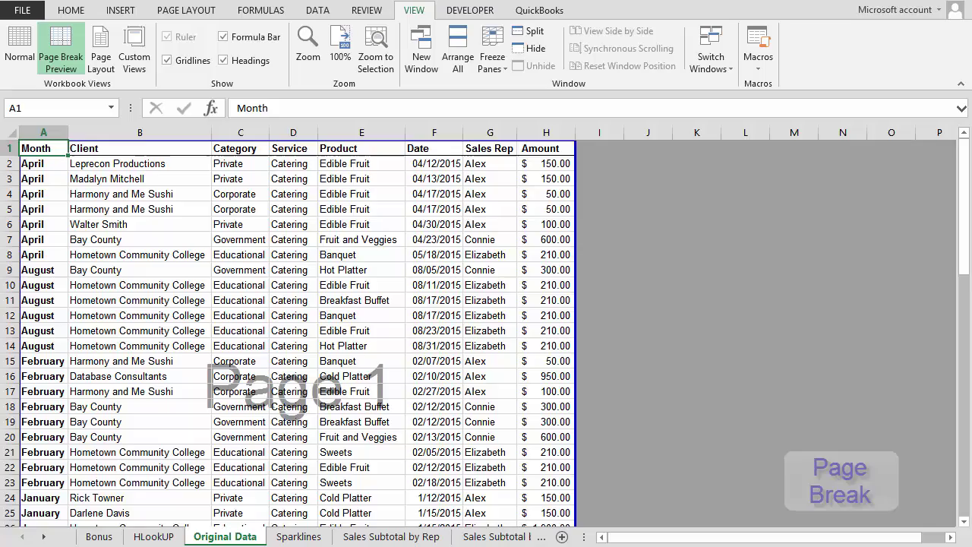
scroll(486, 334, "down", 5)
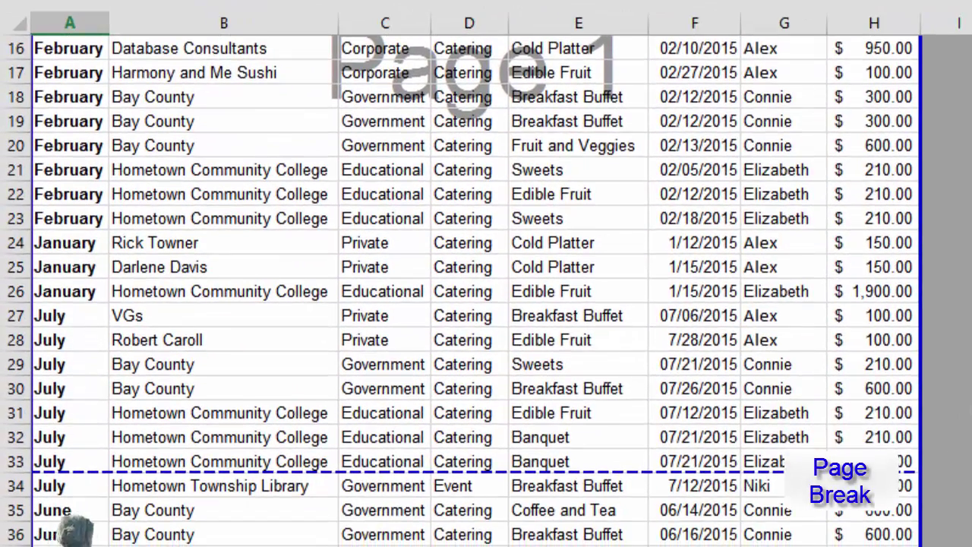
scroll(476, 291, "down", 1)
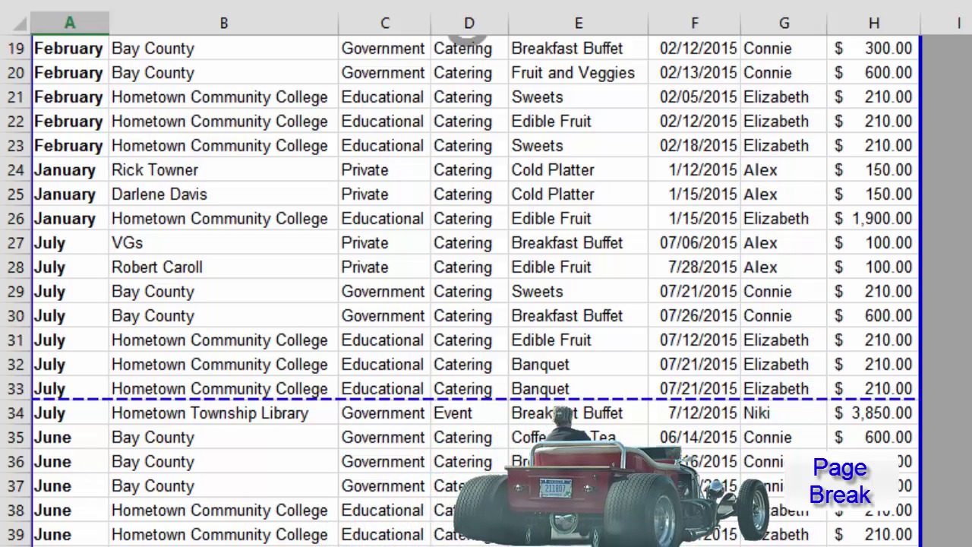
left_click_drag(475, 399, 475, 423)
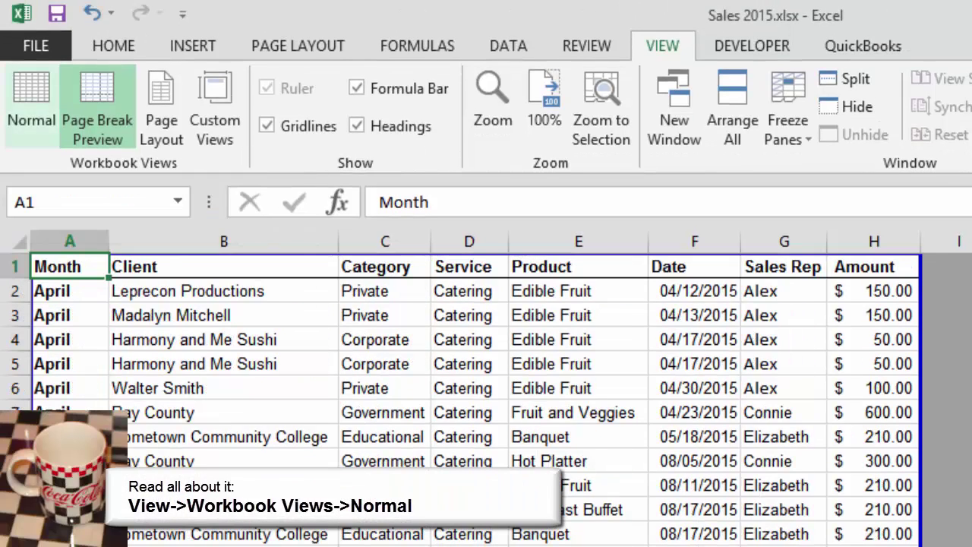
left_click(31, 99)
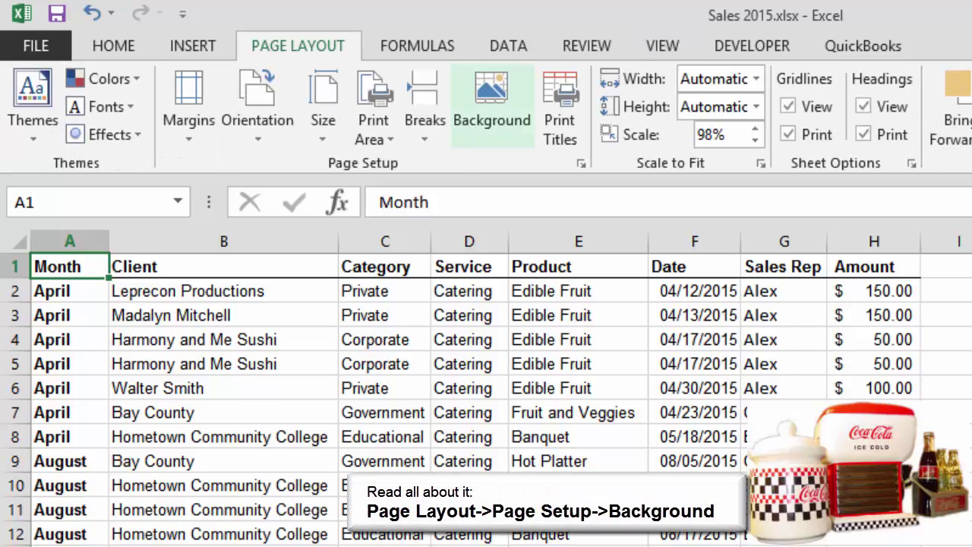
Apply the faded dollar-bill picture from a local search for "money" as the sheet background, and undo it.
left_click(492, 106)
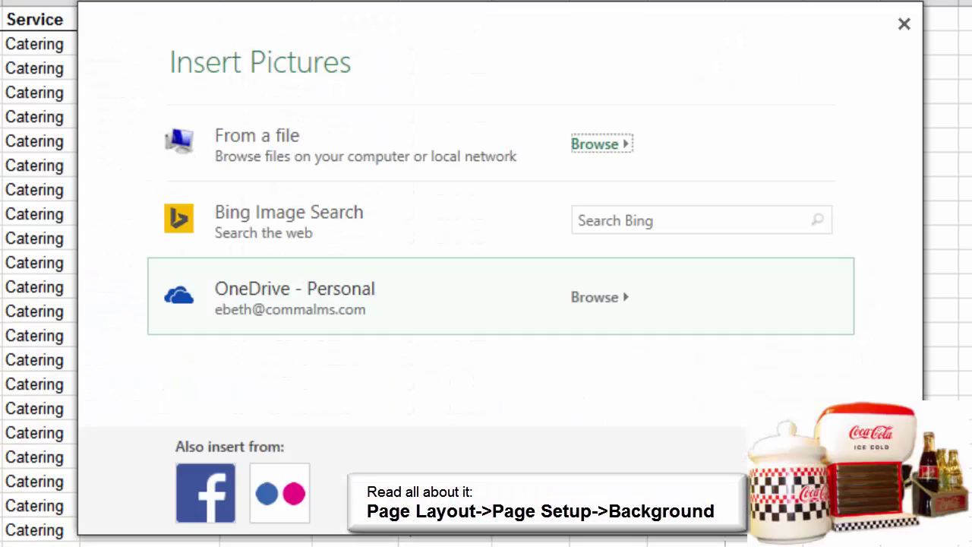
key("Return")
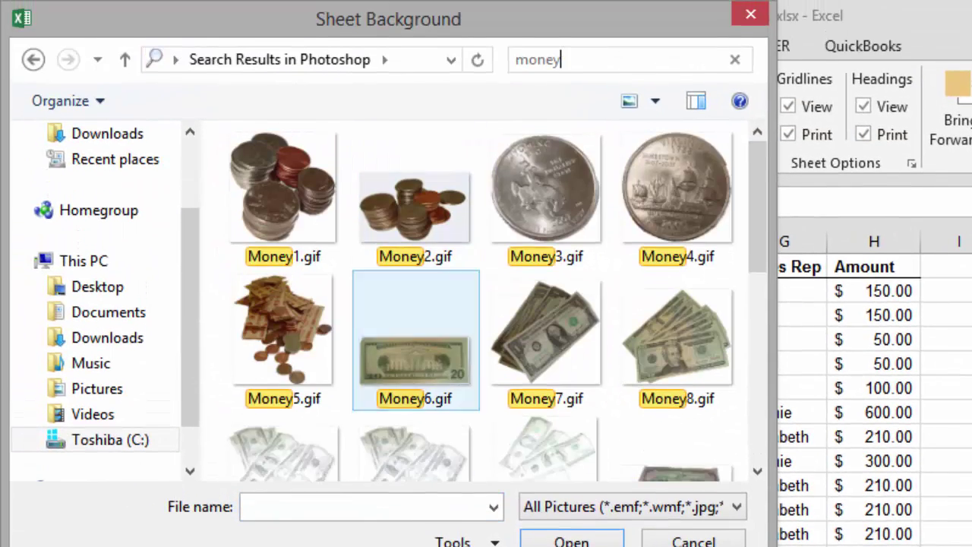
double_click(546, 448)
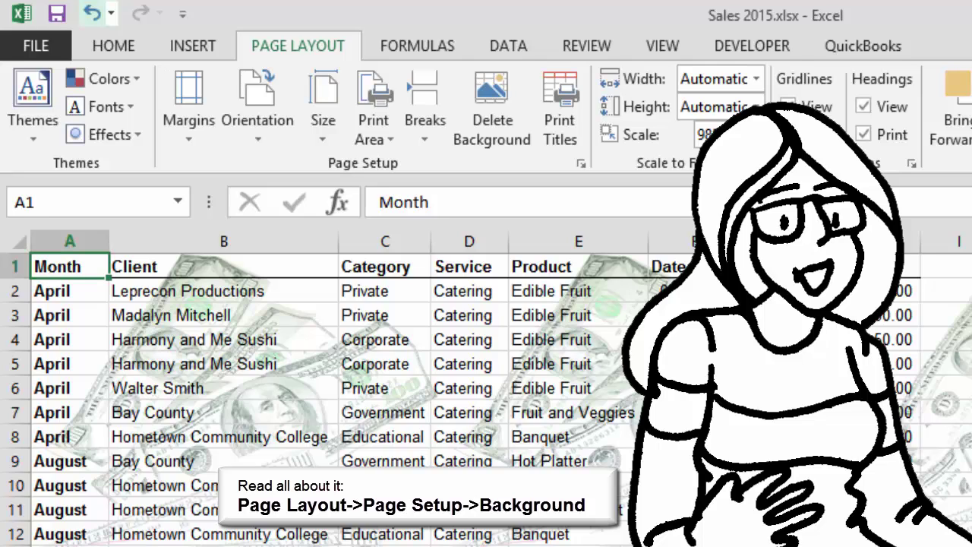
left_click(92, 13)
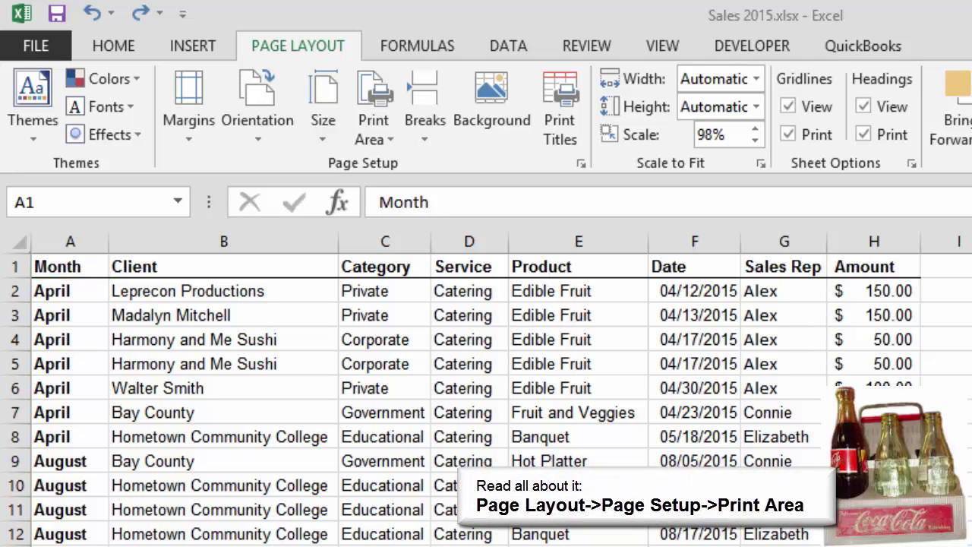
Set the range A1:C9 as the sheet's print area.
left_click_drag(68, 267, 383, 461)
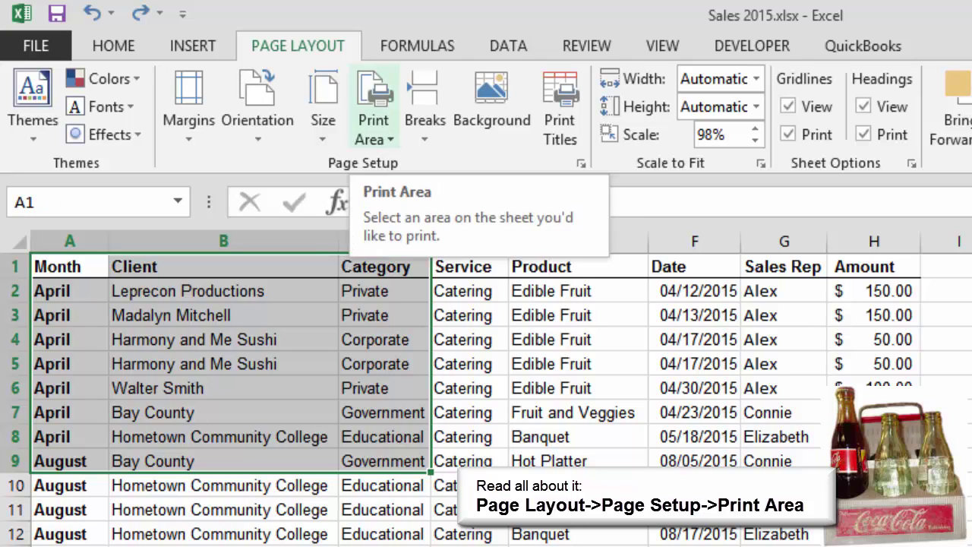
left_click(374, 125)
left_click(432, 165)
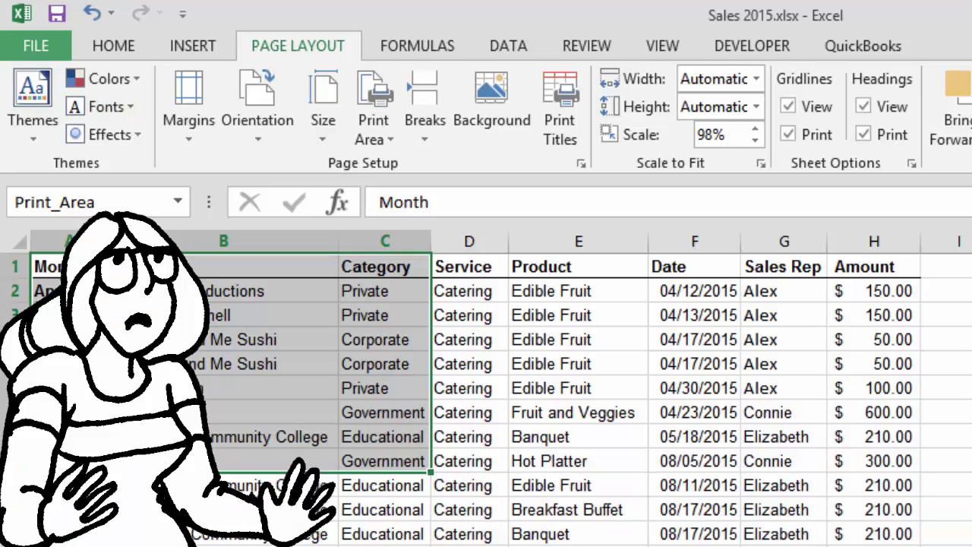
Preview how the print area will print, return to the sheet and clear the print area.
left_click(36, 46)
left_click(47, 335)
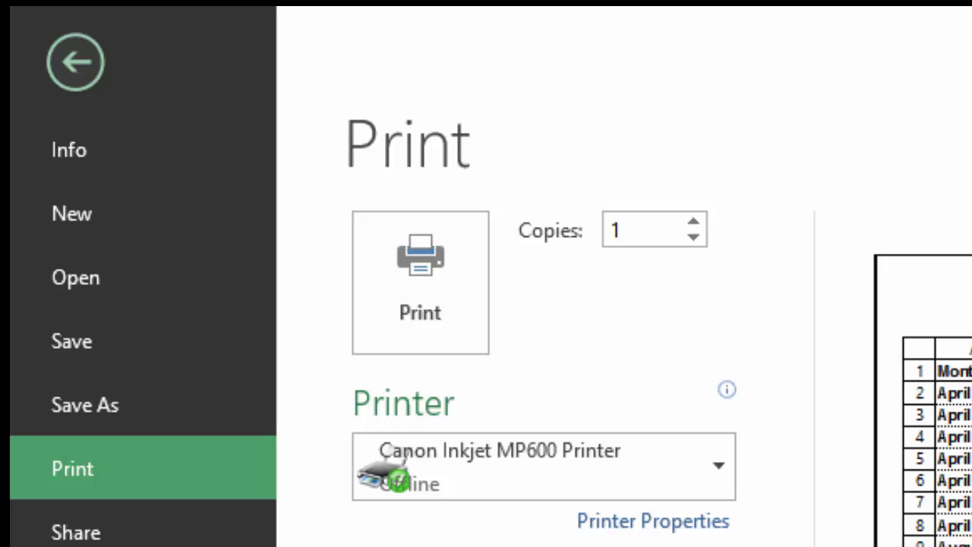
left_click(76, 62)
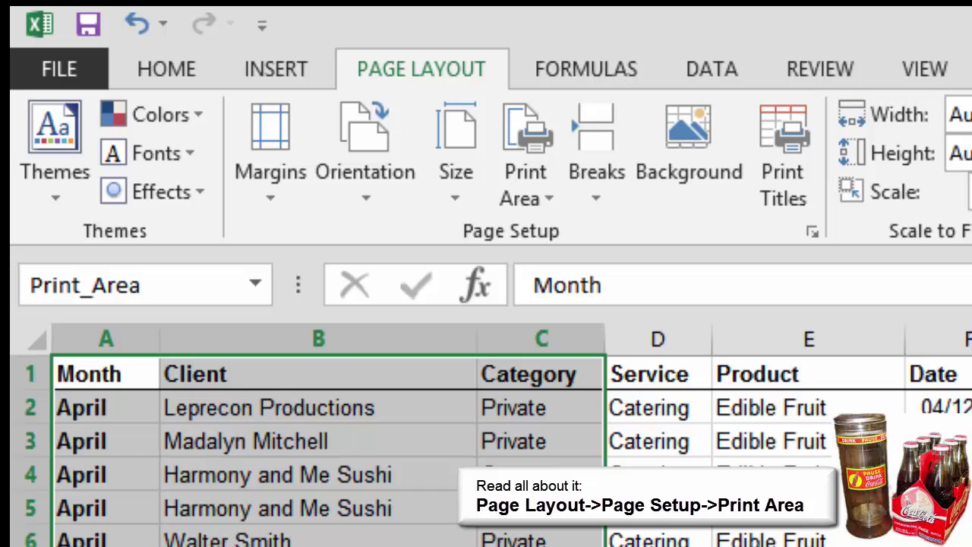
left_click(526, 175)
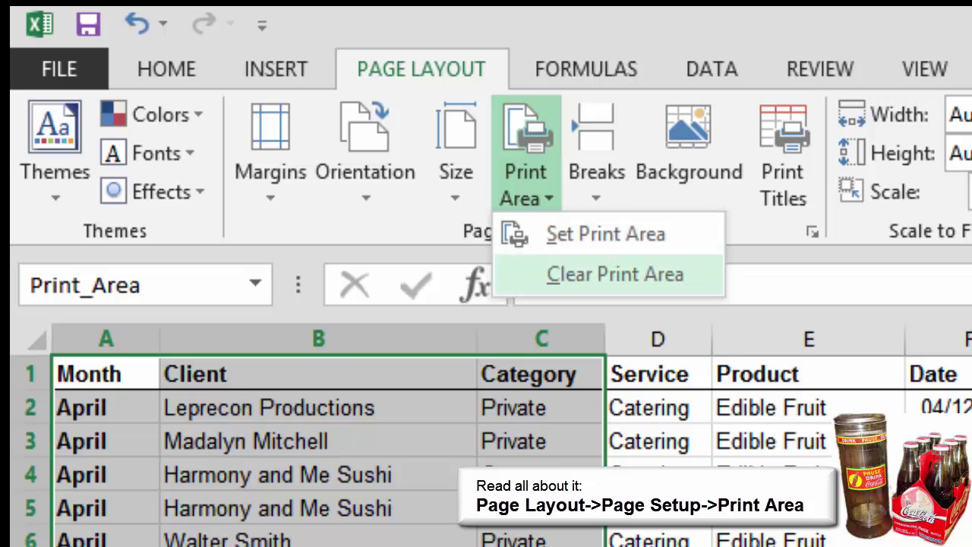
left_click(615, 274)
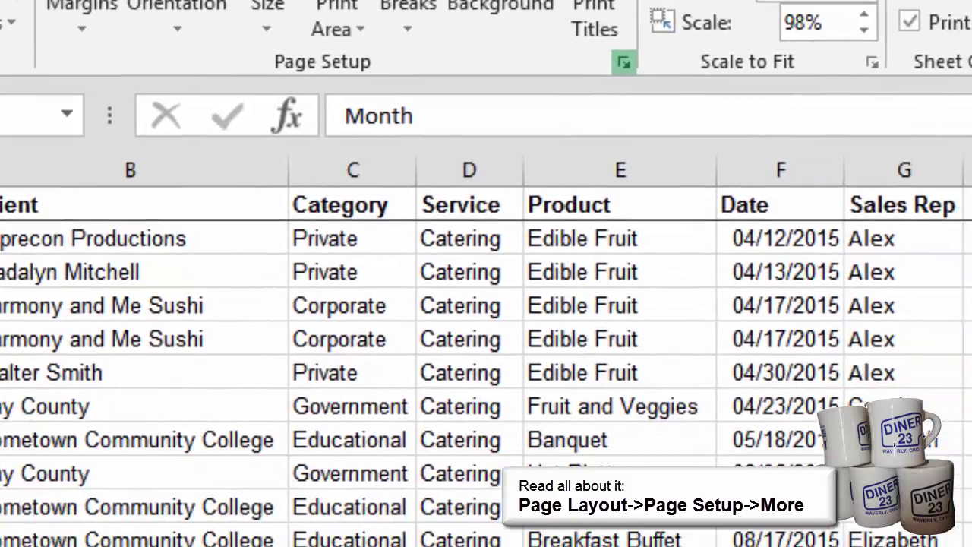
In Page Setup, set the scaling to 100% of normal size and look through the built-in header choices.
left_click(812, 232)
left_click(308, 298)
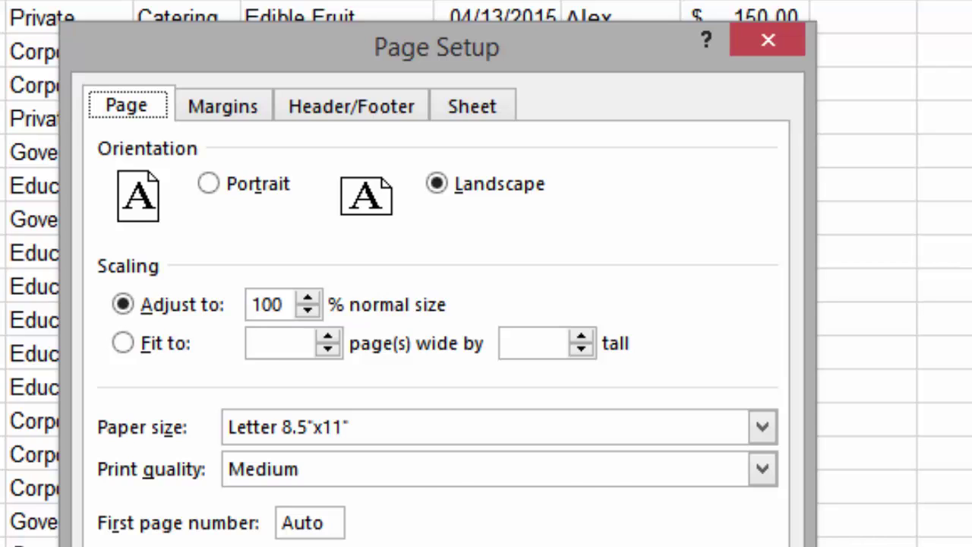
left_click(223, 105)
key("ctrl+Tab")
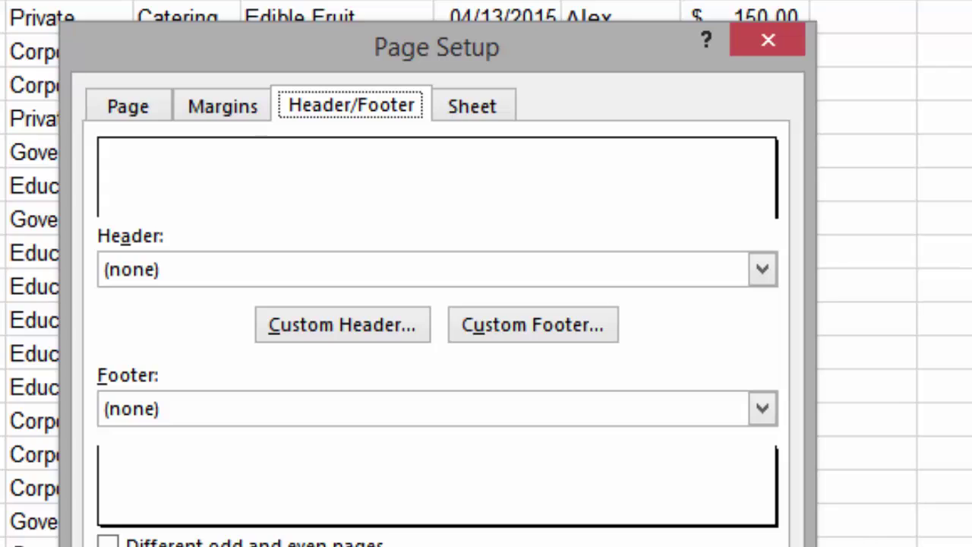
left_click(761, 269)
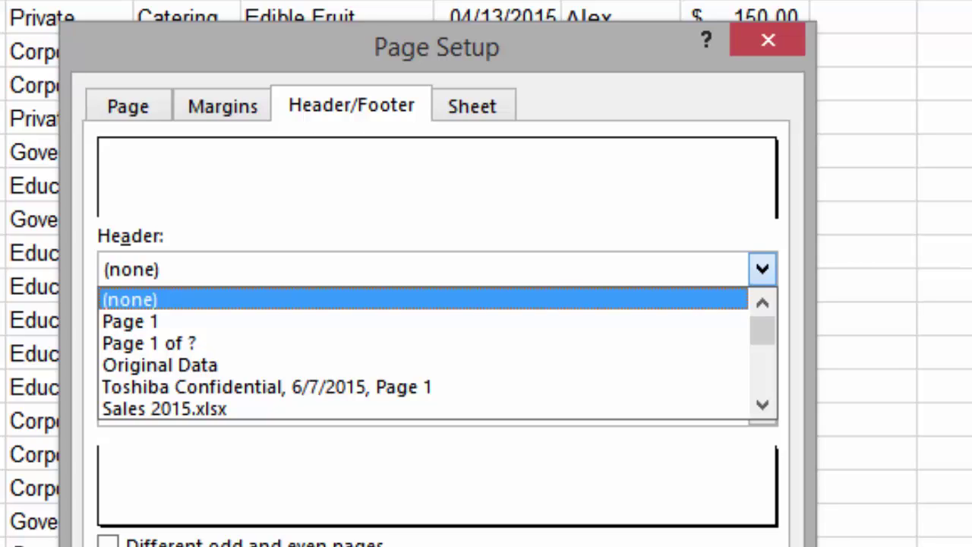
left_click(762, 268)
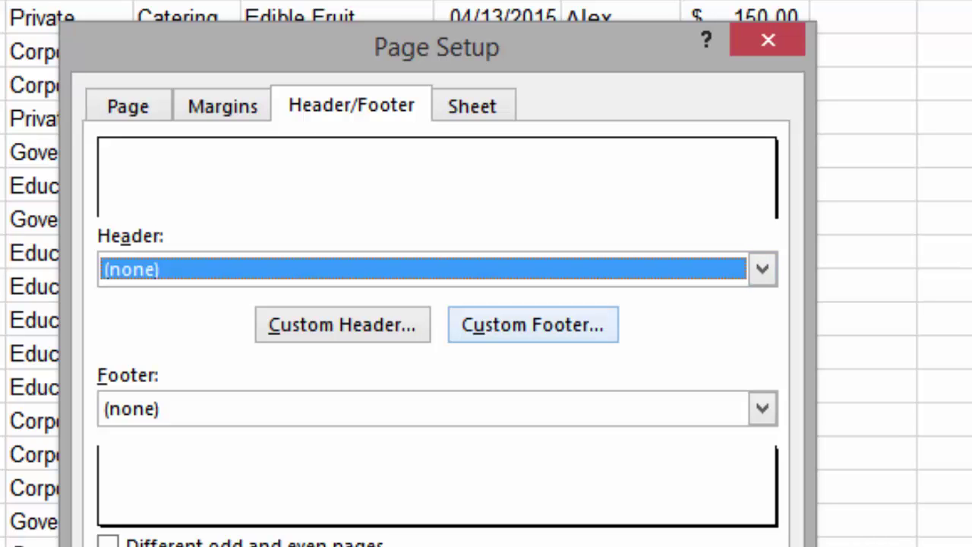
Create a custom footer with the owner's first name plus "Website" at left, "Questions? Call" plus the phone number centered, and the date code at right.
left_click(533, 325)
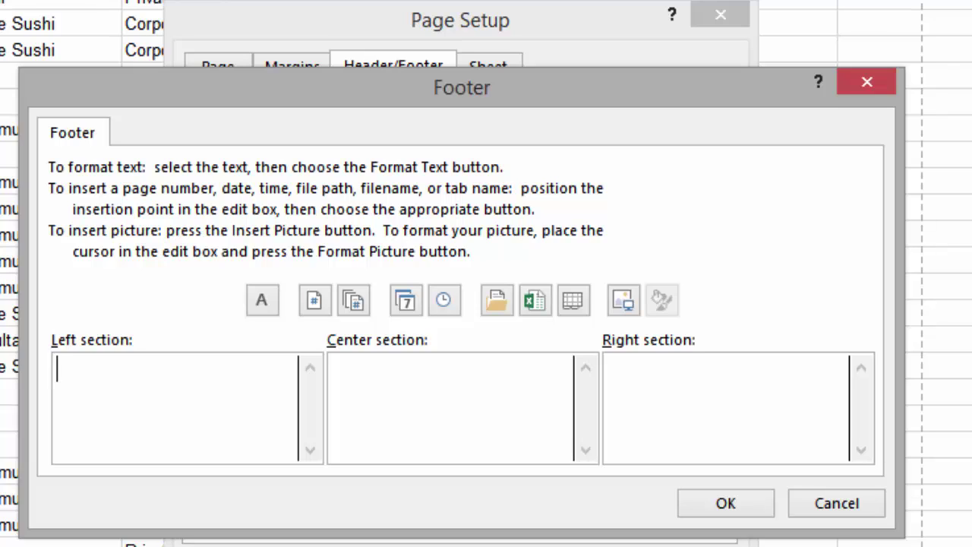
type("Charlott")
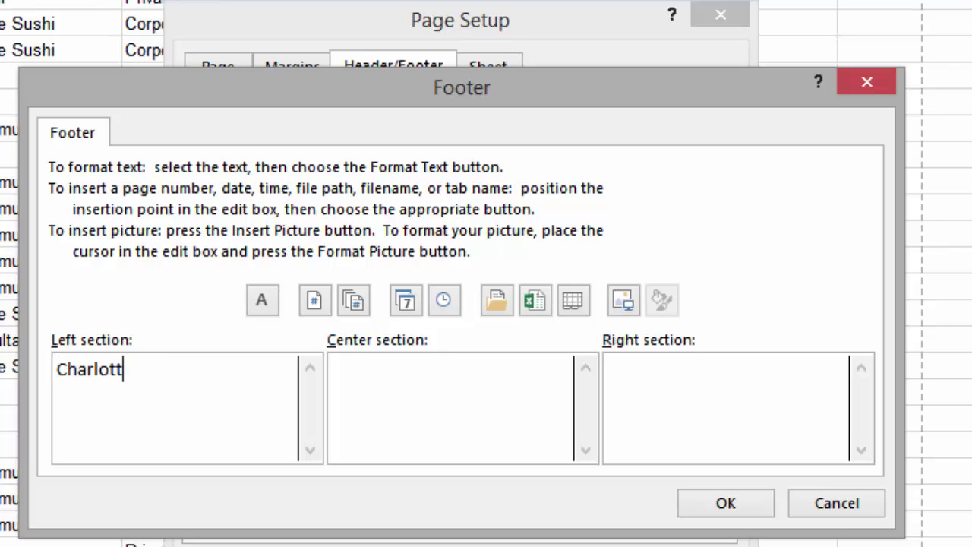
type("e's Website")
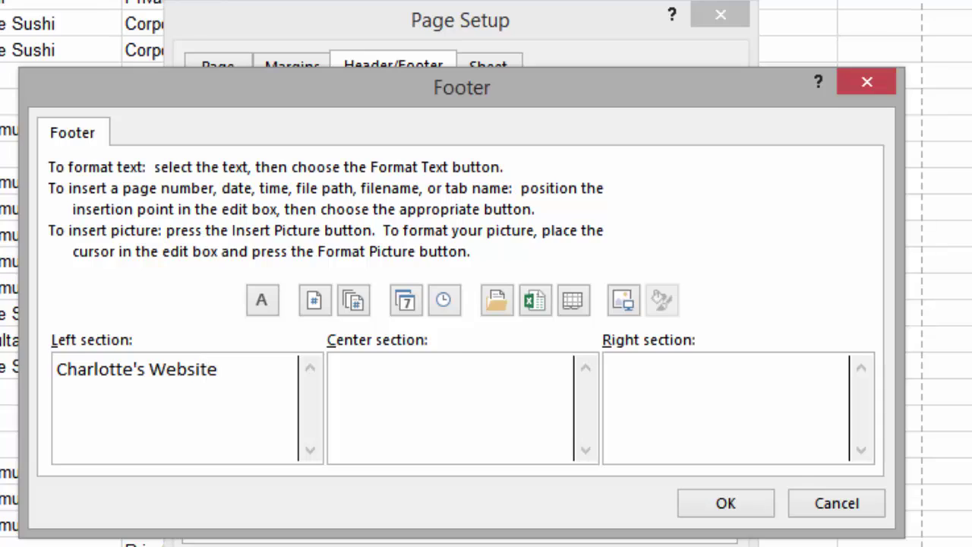
key("Tab")
type("Question")
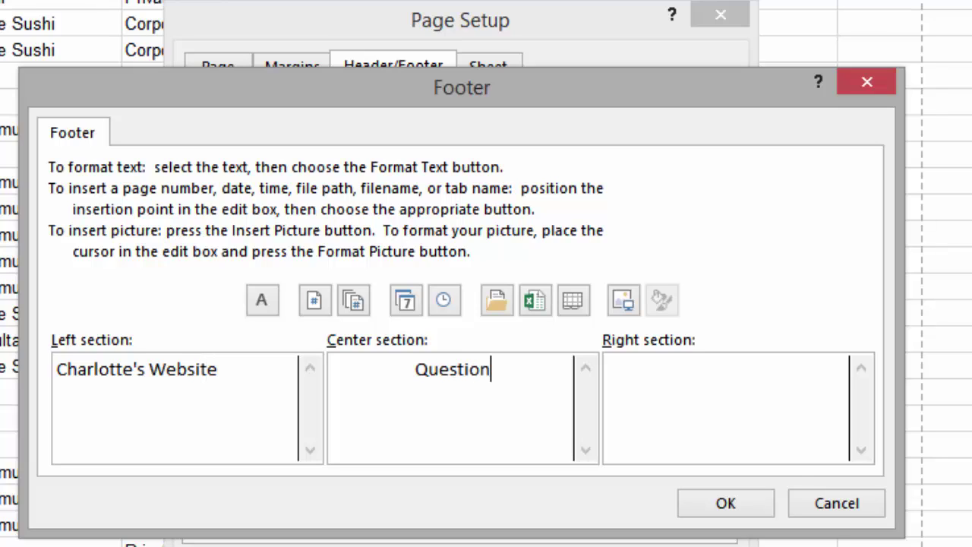
type("s? Call 810.555.1212")
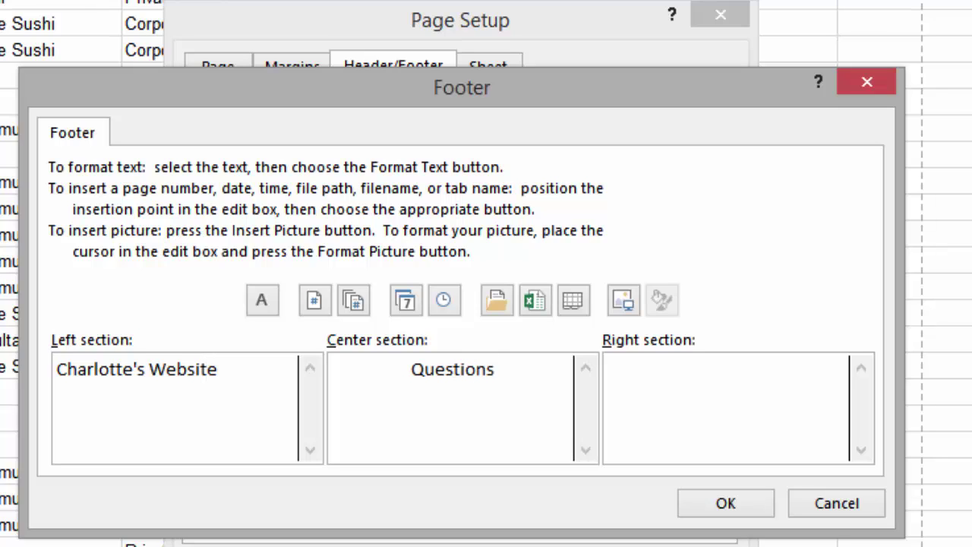
key("Tab")
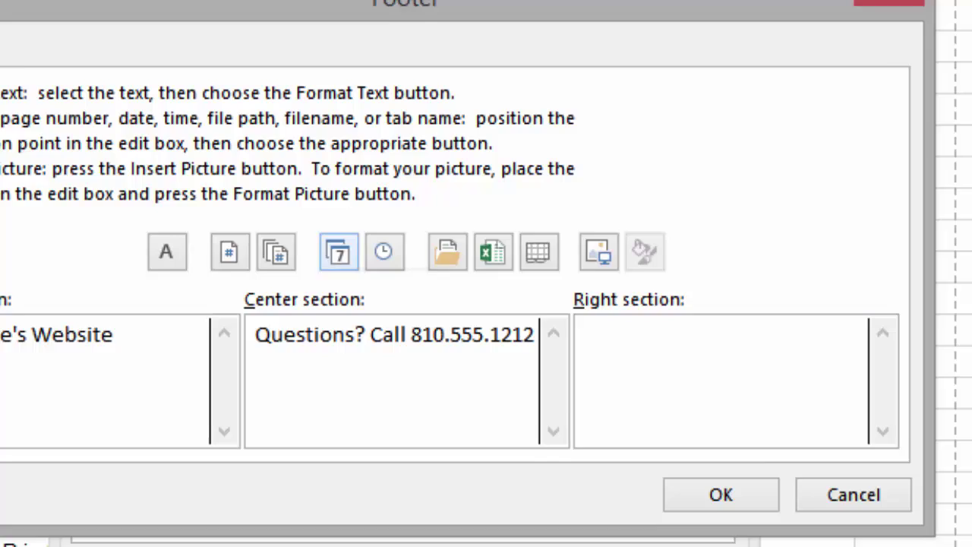
left_click(405, 300)
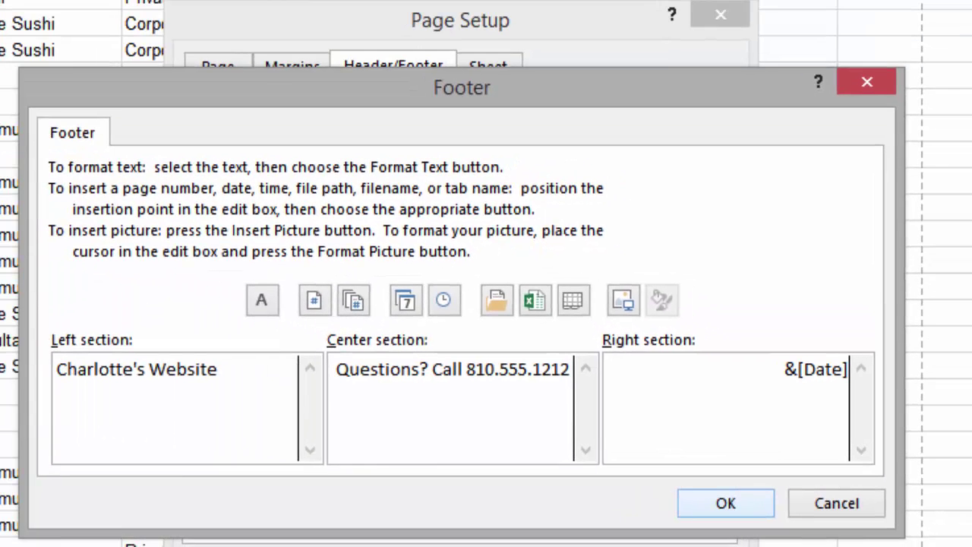
key("Return")
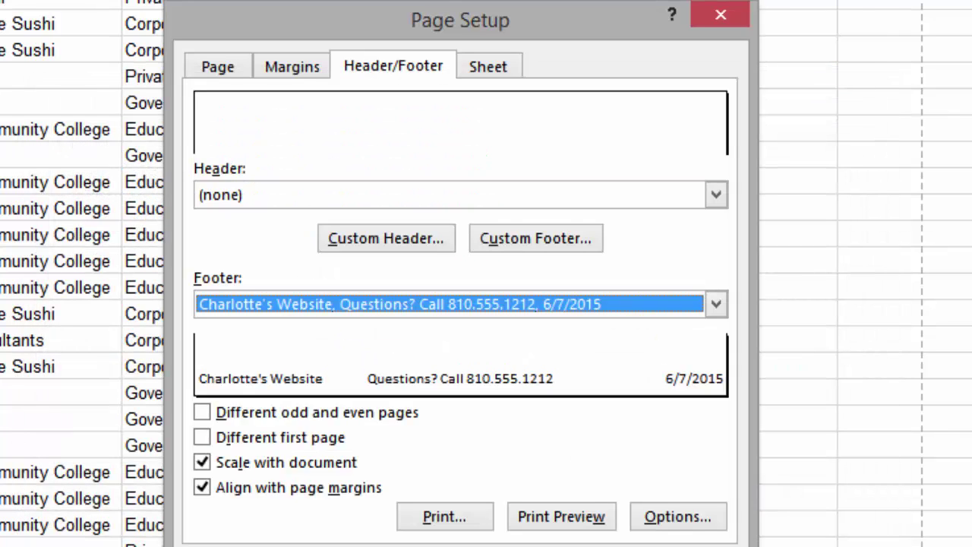
key("Return")
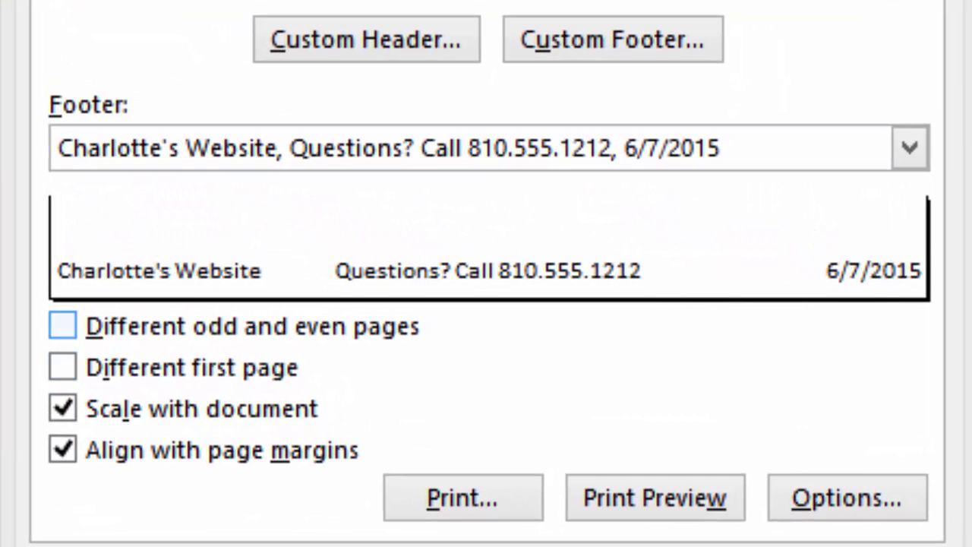
Turn on different odd and even pages and a different first page for headers and footers, and apply the page setup.
left_click(201, 411)
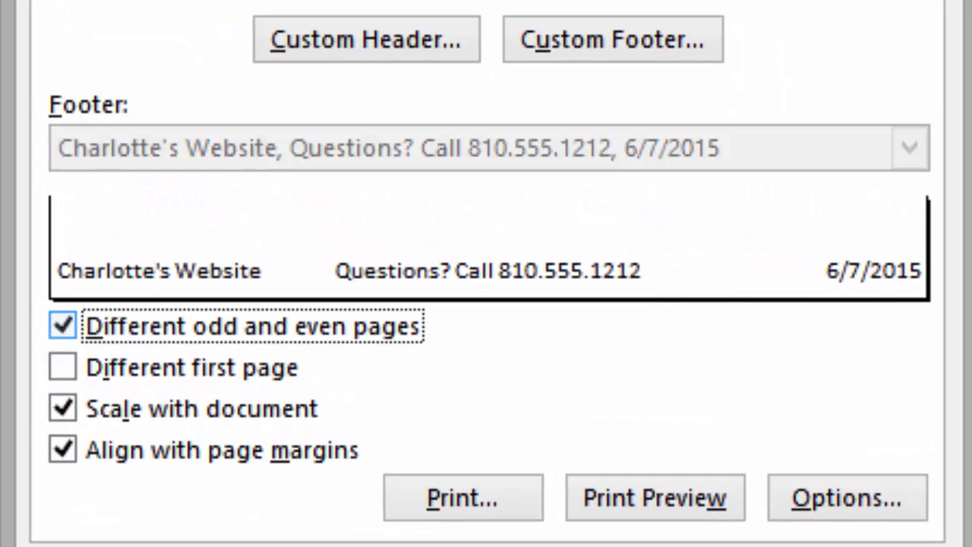
left_click(62, 367)
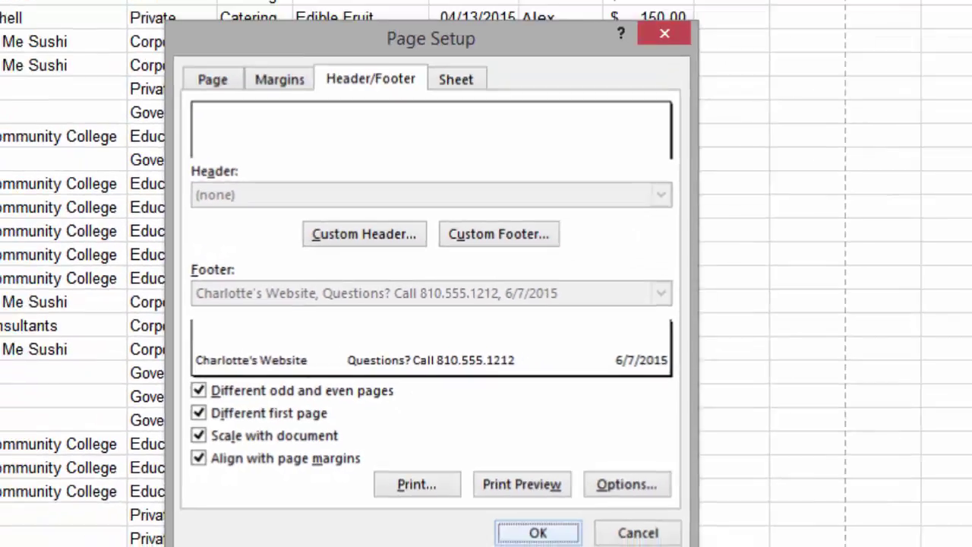
key("Return")
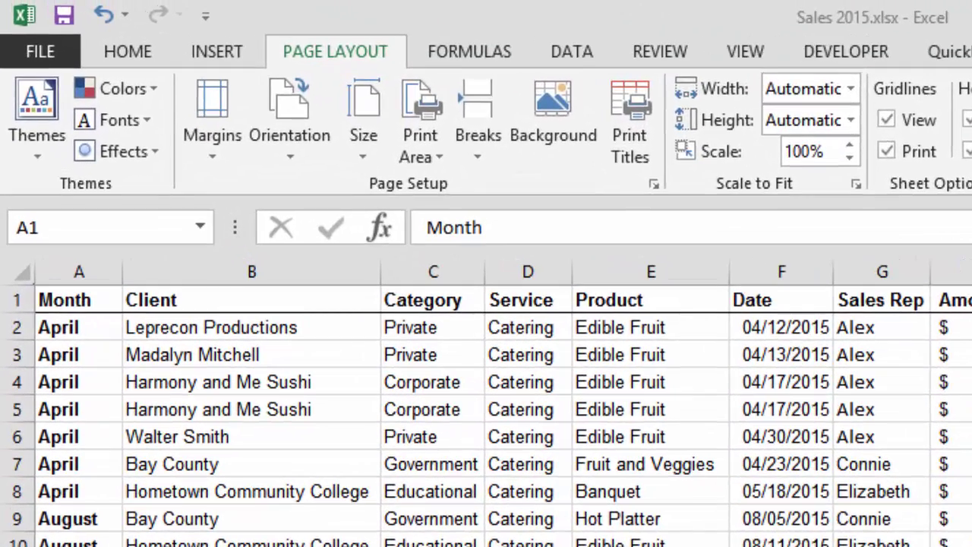
In Page Layout view, enter "First Quarter" in the center section of the even page header, and return to Normal view.
left_click(414, 10)
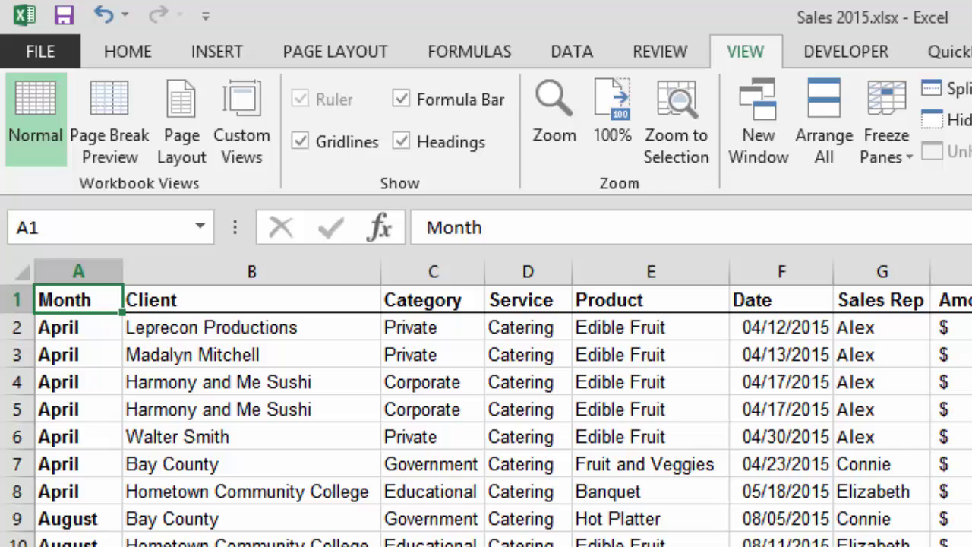
left_click(182, 122)
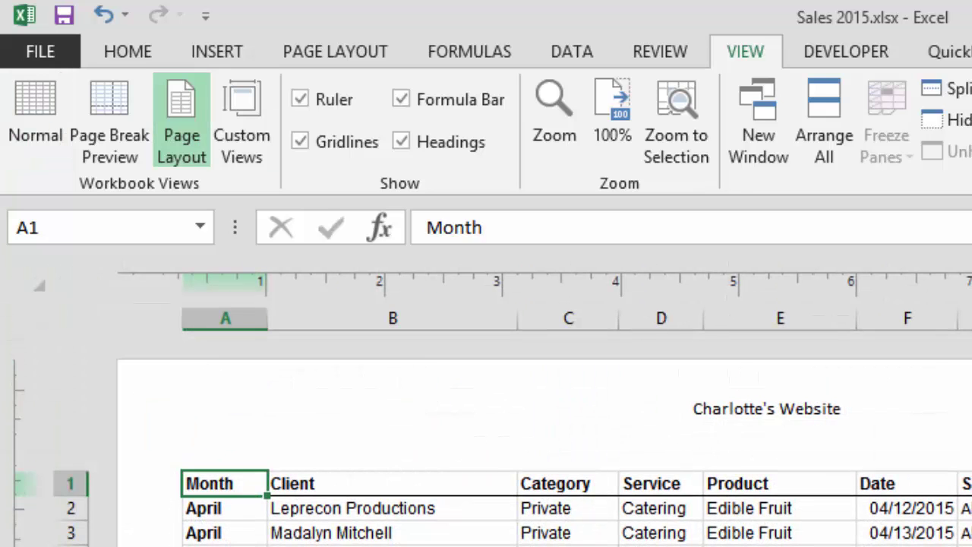
left_click(767, 410)
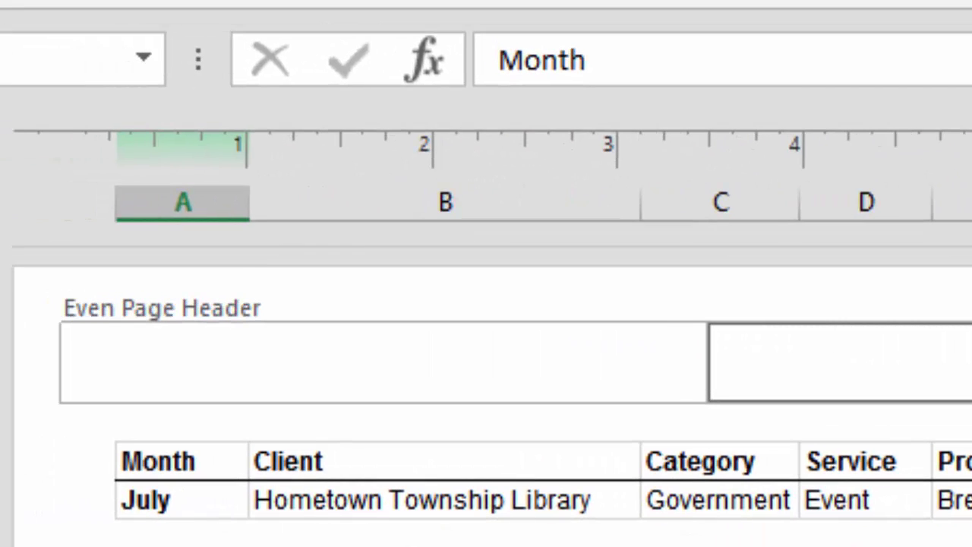
type("F")
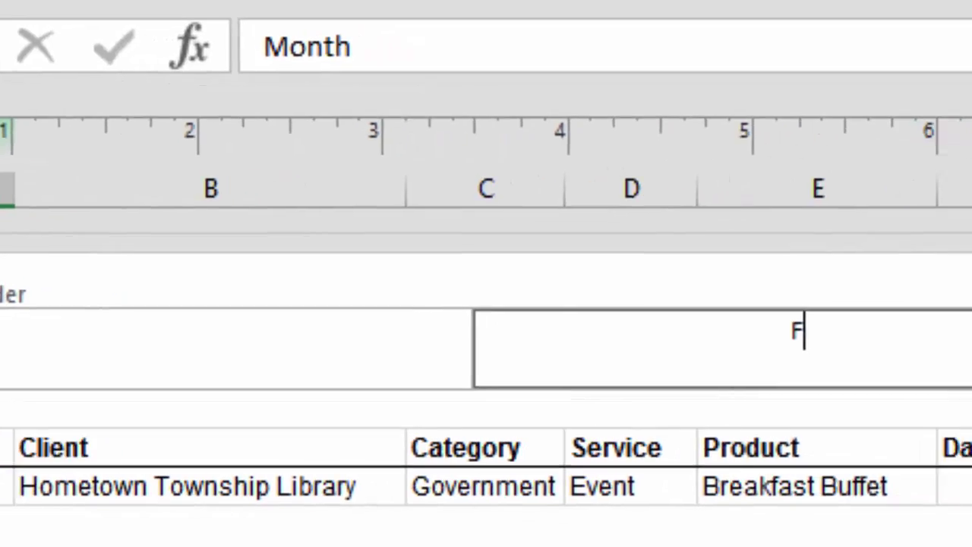
key("BackSpace")
type("First Quar")
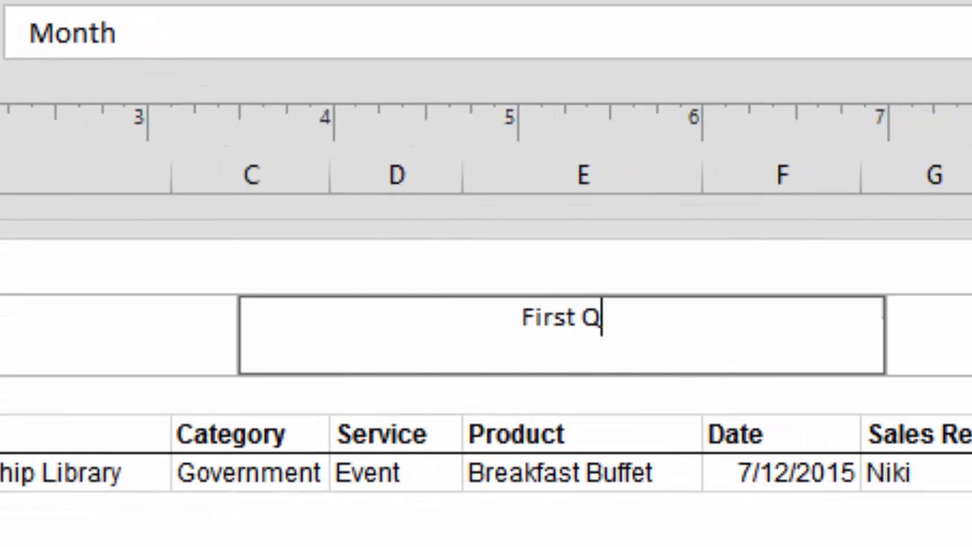
type("ter")
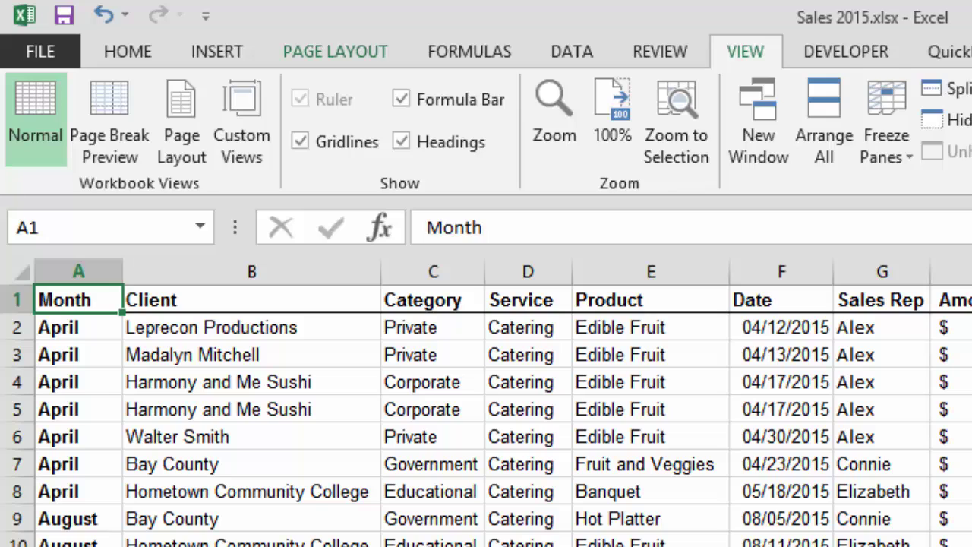
In Page Setup, try the Fit to scaling option, switch back to Adjust to, and close the dialog.
left_click(335, 52)
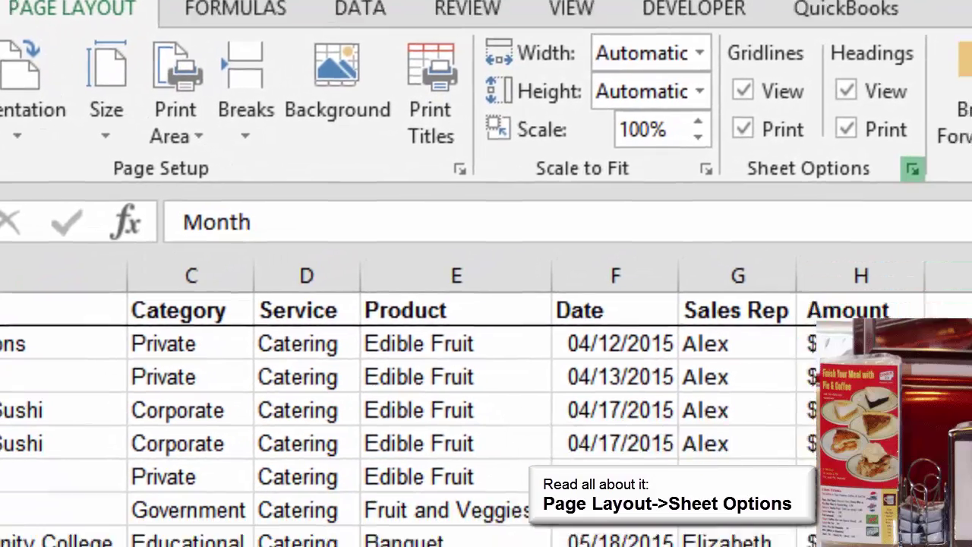
left_click(912, 169)
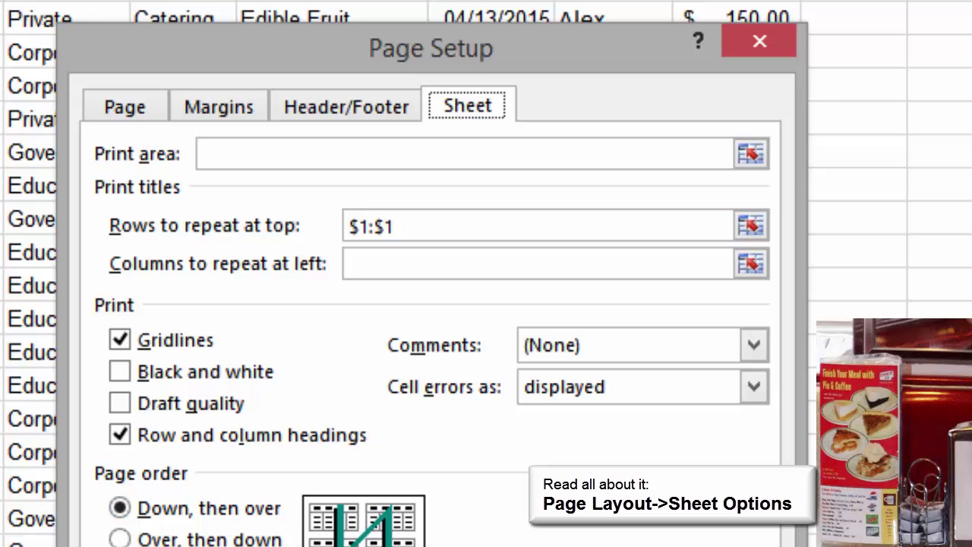
left_click(125, 106)
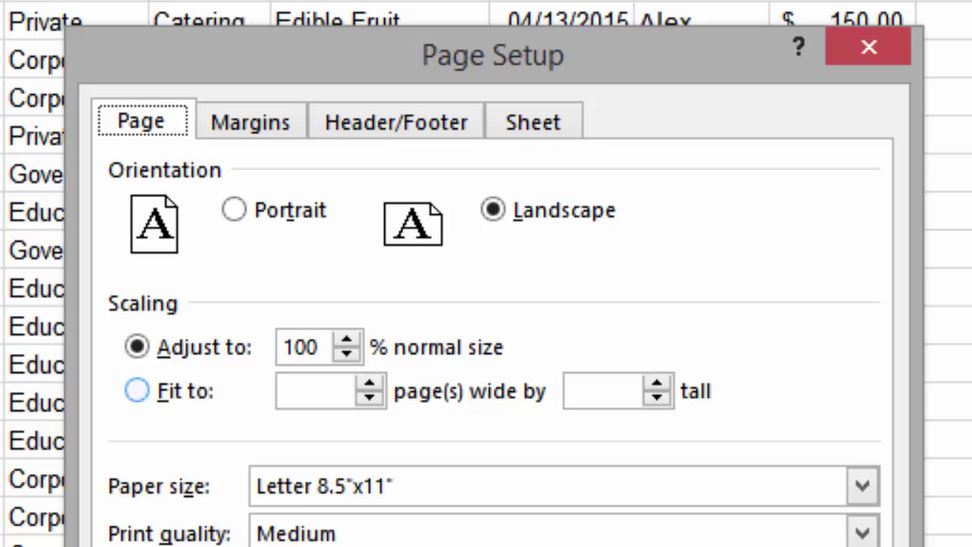
left_click(137, 391)
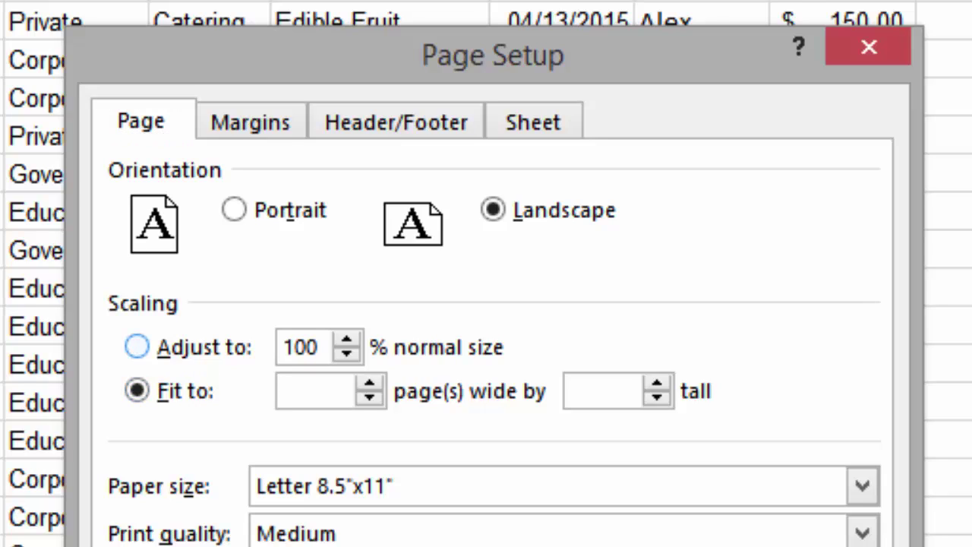
left_click(136, 346)
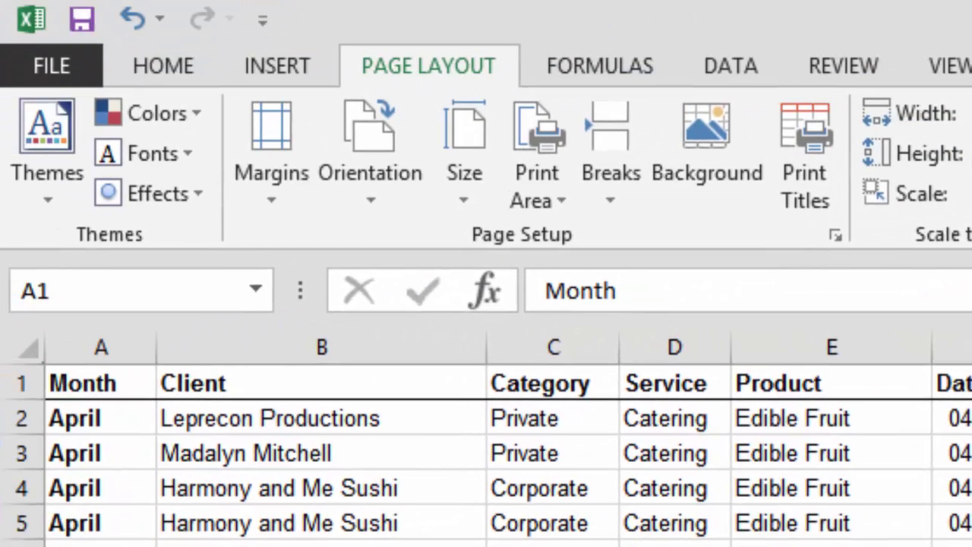
Examine the print preview and the choices for what to print, and return to the sheet.
left_click(52, 66)
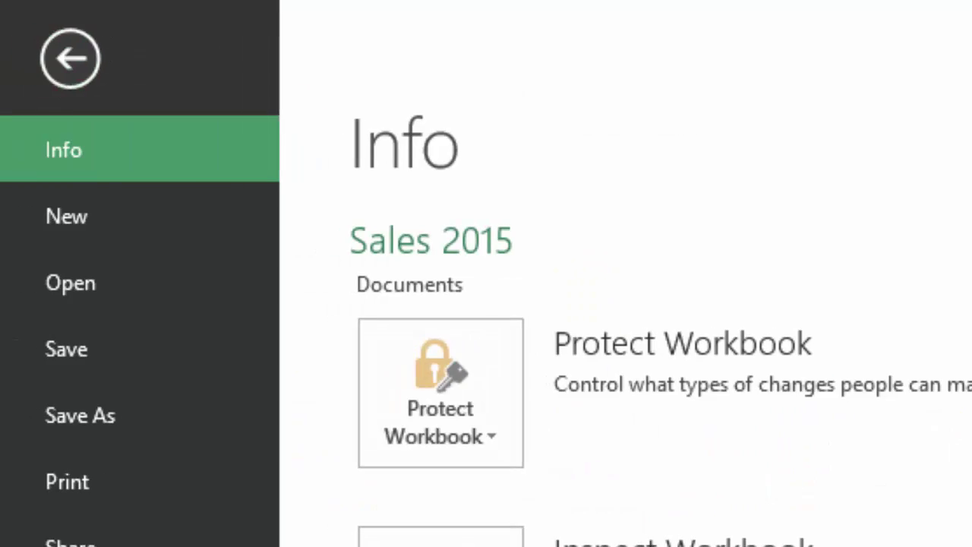
left_click(67, 481)
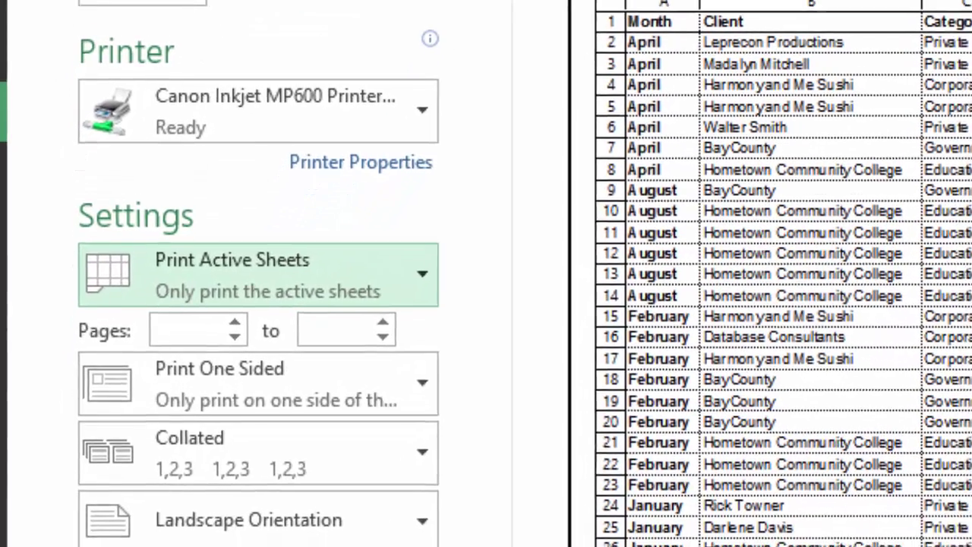
left_click(201, 388)
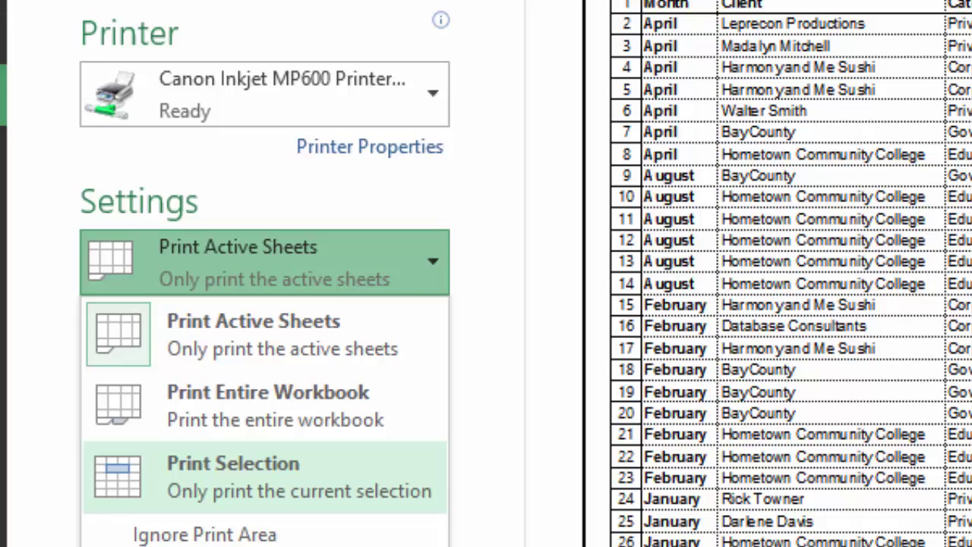
key("Escape")
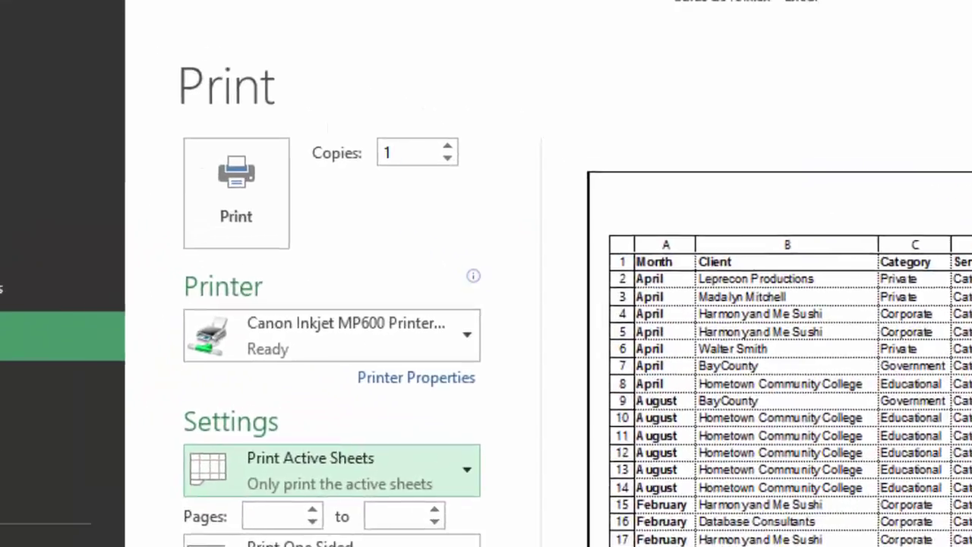
key("Escape")
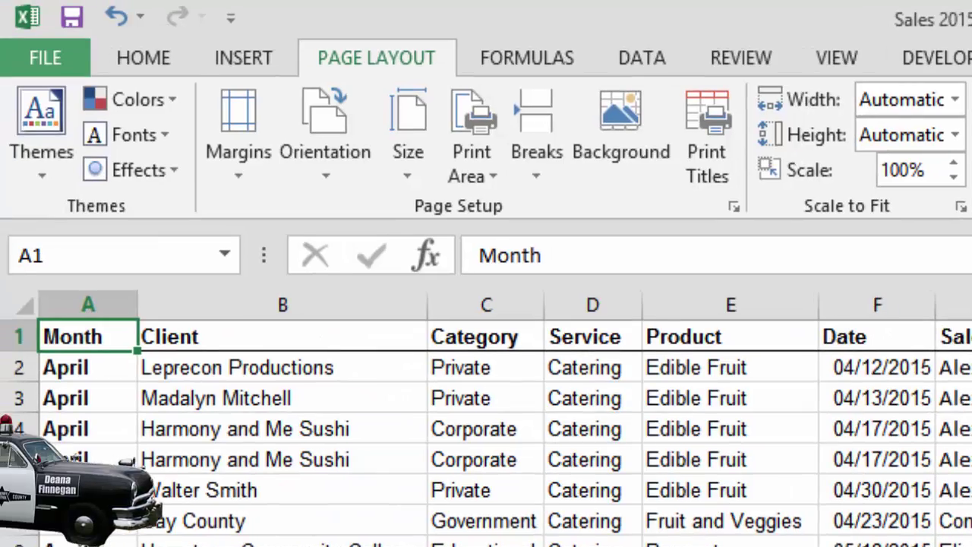